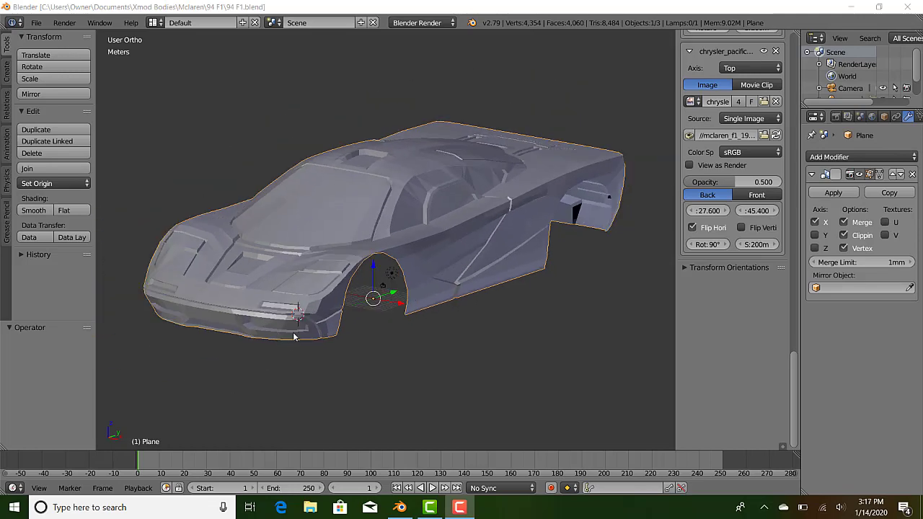
# - Inspect the car body mesh from the front and rear, and close up around the headlight and front wheel arch
pyautogui.moveTo(520, 337); pyautogui.dragTo(297, 339, button='middle')
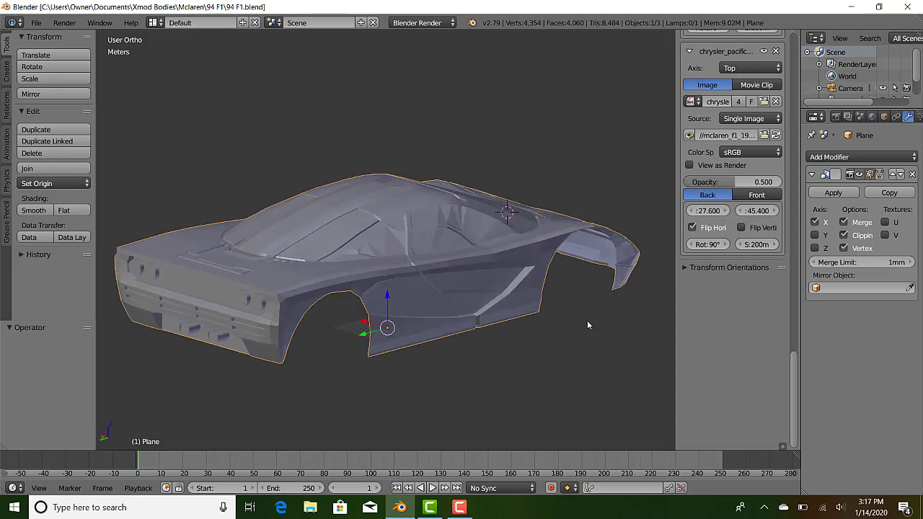
pyautogui.moveTo(587, 325); pyautogui.dragTo(442, 315, button='middle')
pyautogui.scroll(8, 412, 336)
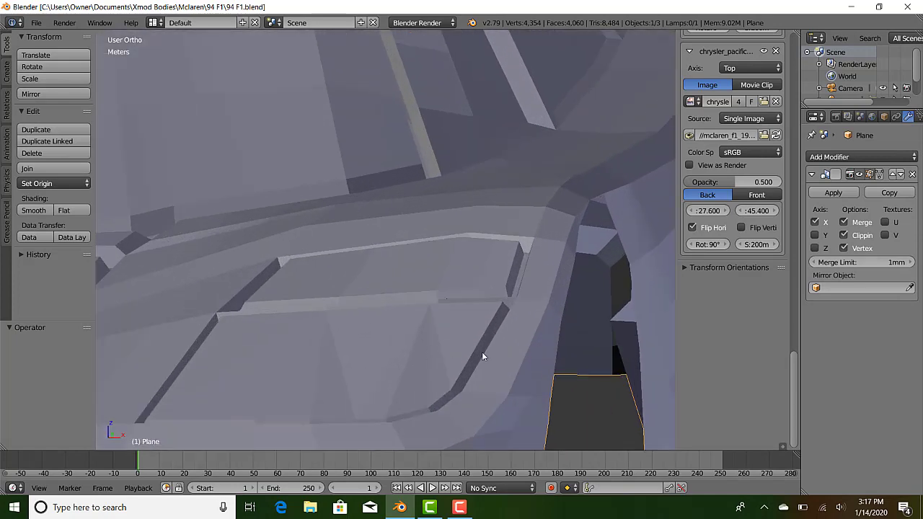
pyautogui.moveTo(482, 354); pyautogui.dragTo(276, 127, button='middle')
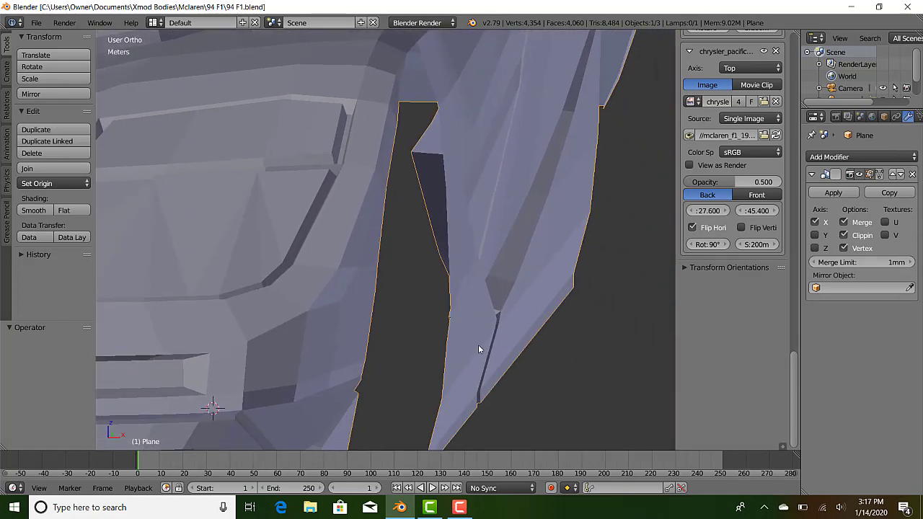
pyautogui.scroll(-5, 472, 339)
pyautogui.scroll(5, 383, 295)
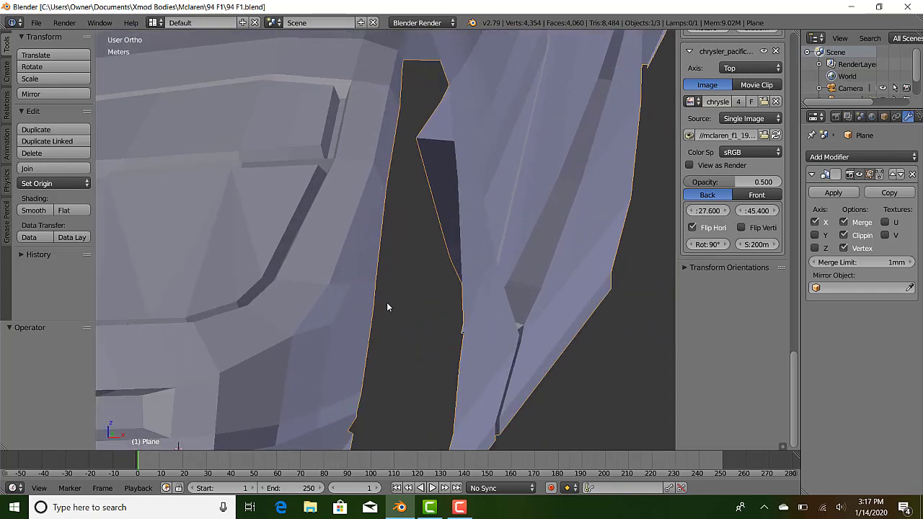
pyautogui.moveTo(387, 308); pyautogui.dragTo(404, 340, button='middle')
pyautogui.scroll(-9, 404, 339)
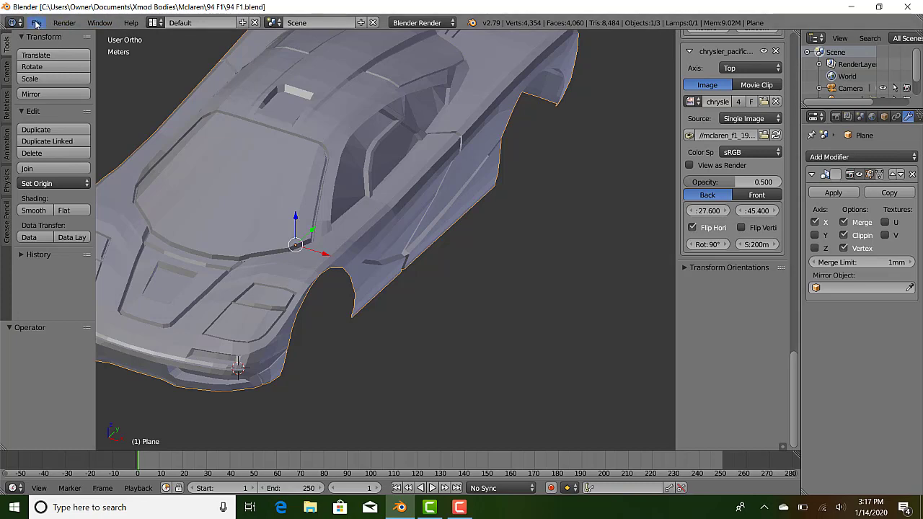
pyautogui.scroll(-1, 526, 331)
pyautogui.scroll(2, 519, 325)
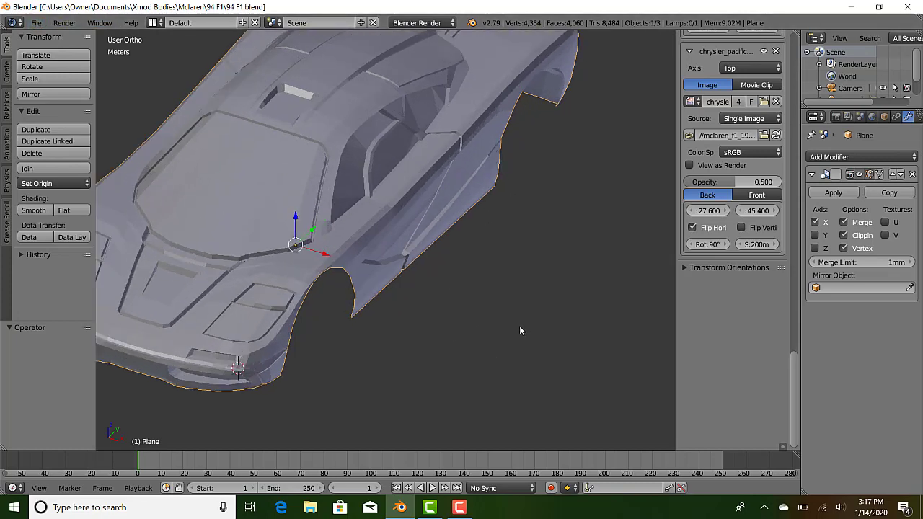
# - Examine the windshield, hood panels, rear end and roof surfaces of the car body
pyautogui.moveTo(284, 329); pyautogui.dragTo(281, 302, button='middle')
pyautogui.scroll(-5, 333, 319)
pyautogui.scroll(6, 325, 325)
pyautogui.scroll(-3, 295, 315)
pyautogui.scroll(3, 438, 343)
pyautogui.scroll(-3, 386, 336)
pyautogui.scroll(5, 271, 297)
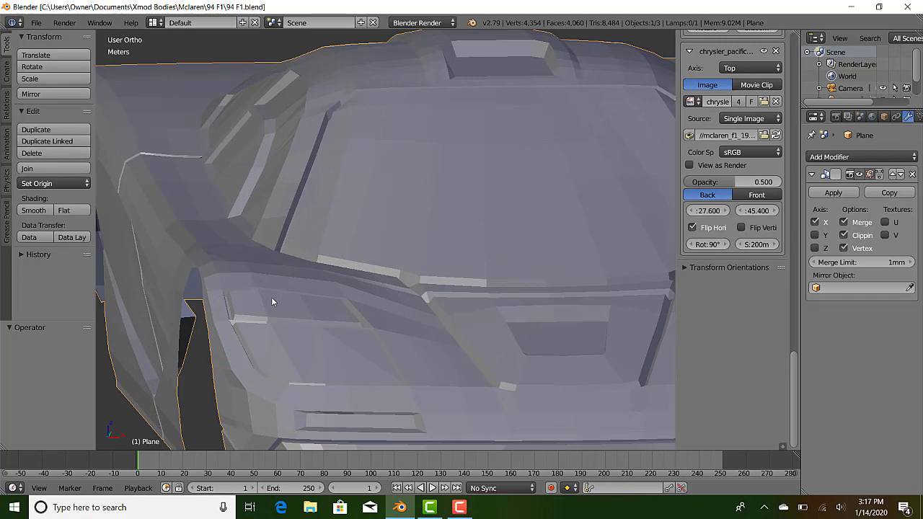
pyautogui.scroll(-8, 295, 336)
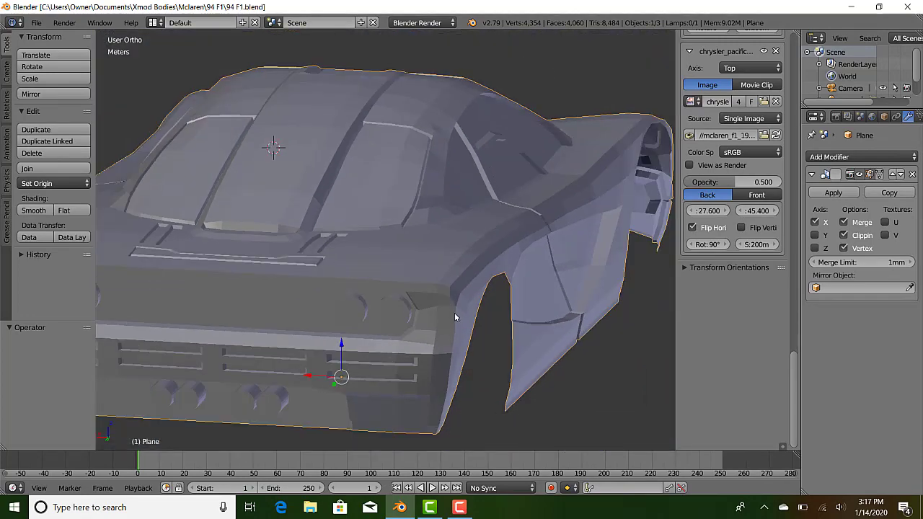
pyautogui.scroll(3, 452, 315)
pyautogui.scroll(-3, 466, 318)
pyautogui.moveTo(465, 316); pyautogui.dragTo(364, 307, button='middle')
pyautogui.scroll(-3, 364, 307)
pyautogui.moveTo(300, 301); pyautogui.dragTo(543, 305, button='middle')
pyautogui.scroll(2, 536, 307)
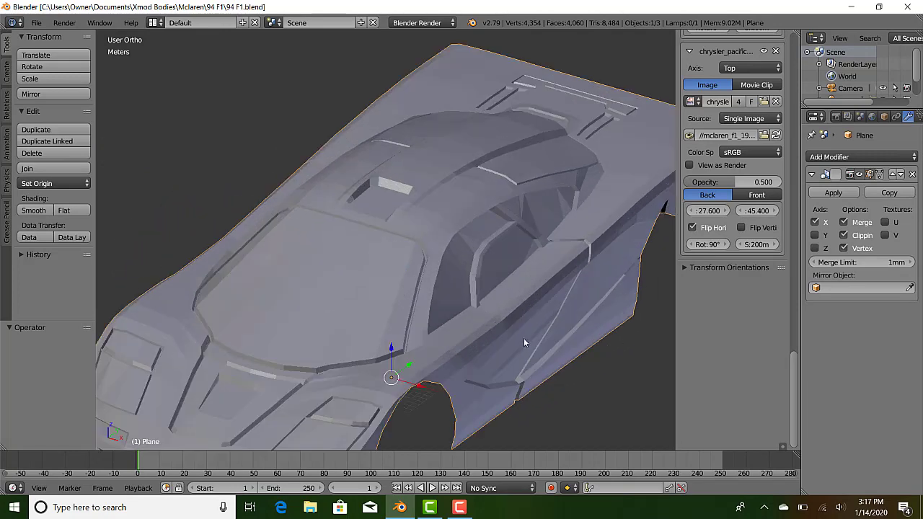
# - Add a Solidify modifier to the car body
pyautogui.scroll(-1, 524, 339)
pyautogui.moveTo(522, 350); pyautogui.dragTo(346, 324, button='middle')
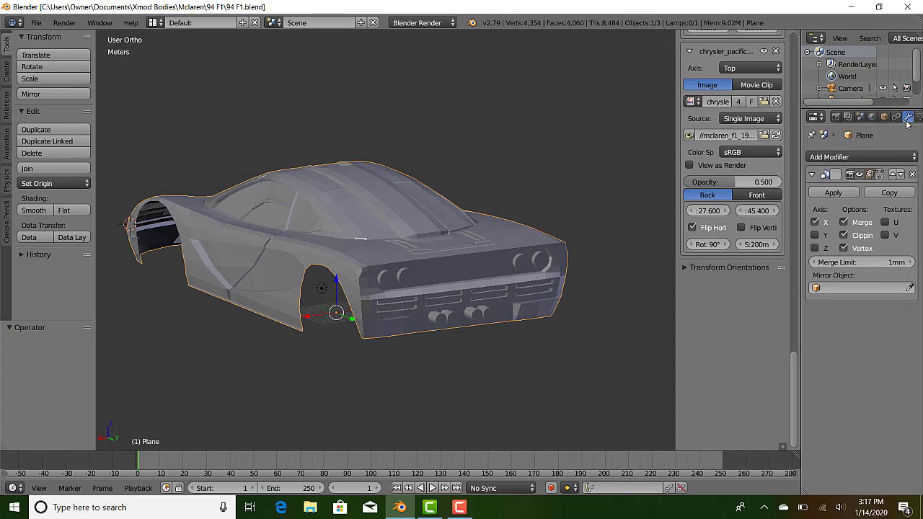
pyautogui.click(834, 157)
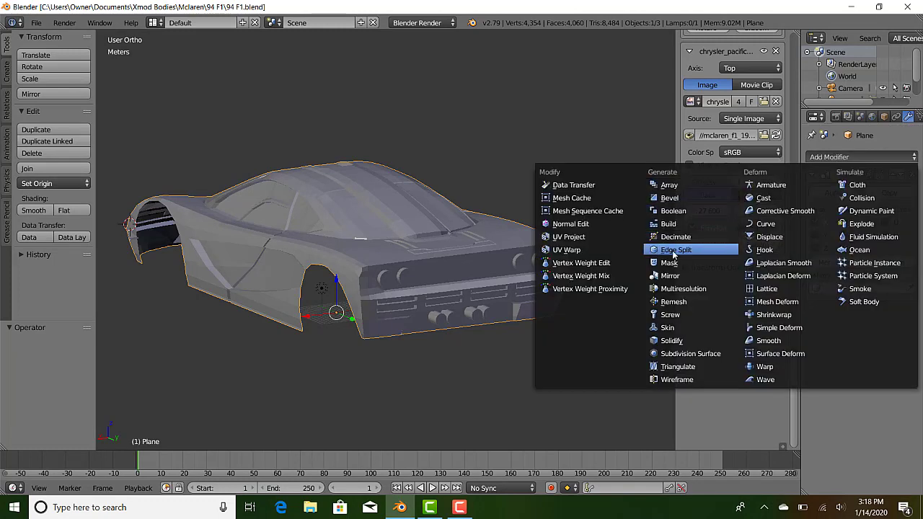
pyautogui.click(679, 343)
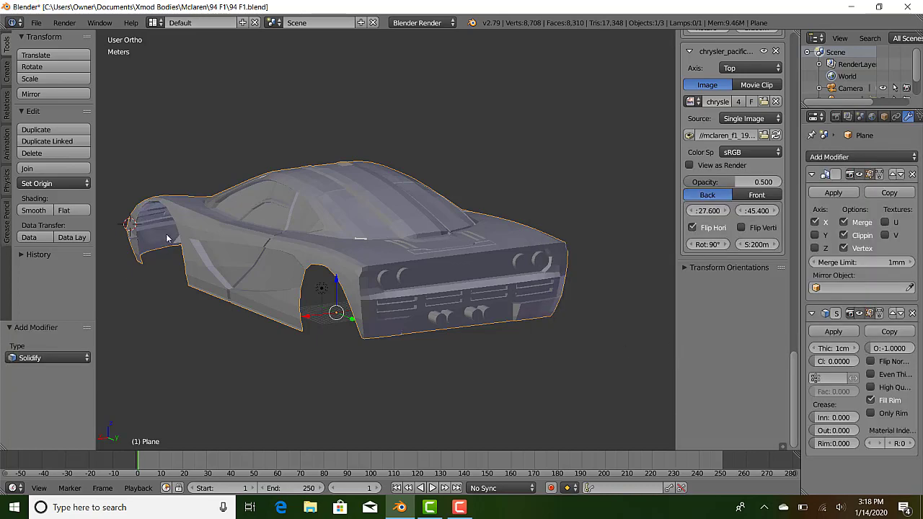
# - Toggle the Solidify modifier's viewport display and compare the shell from the underside and around the front wheel arch
pyautogui.moveTo(467, 315); pyautogui.dragTo(437, 225, button='middle')
pyautogui.click(859, 315)
pyautogui.click(858, 315)
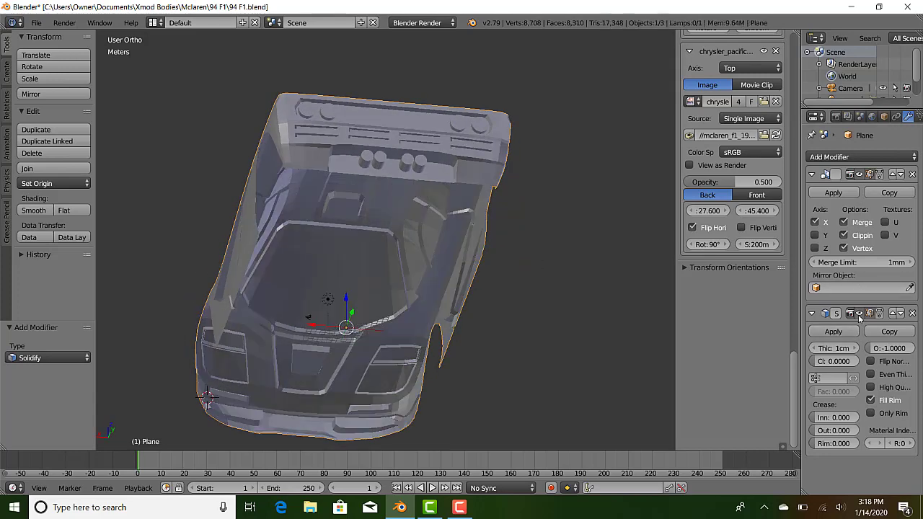
pyautogui.click(858, 315)
pyautogui.click(858, 315)
pyautogui.moveTo(505, 303); pyautogui.dragTo(478, 363, button='middle')
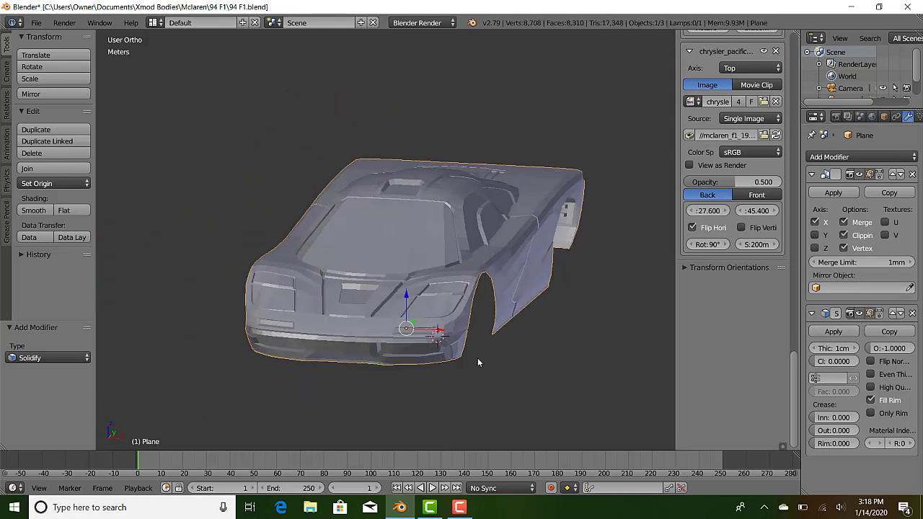
pyautogui.scroll(5, 477, 357)
pyautogui.moveTo(611, 346); pyautogui.dragTo(426, 431, button='middle')
pyautogui.scroll(3, 463, 265)
pyautogui.scroll(-3, 461, 269)
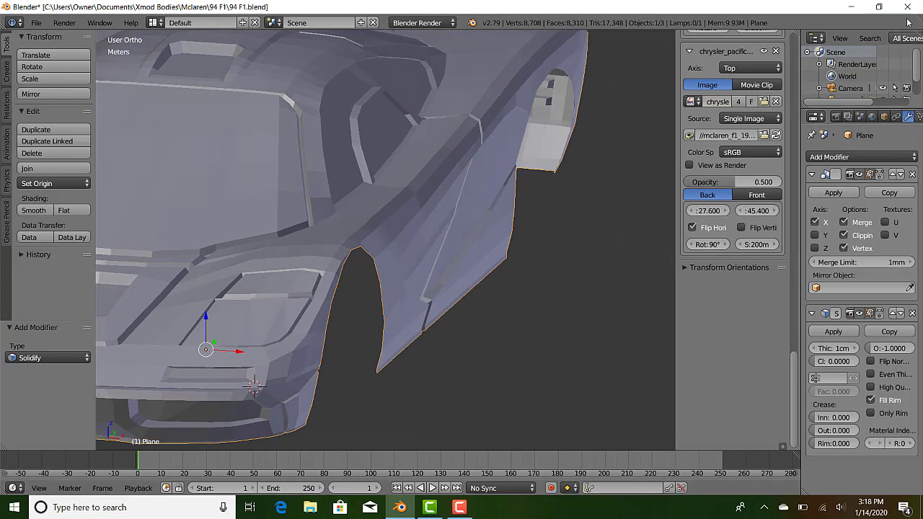
# - Switch to Repetier-Host and look up the shell thickness in the CuraEngine structure settings
pyautogui.click(851, 7)
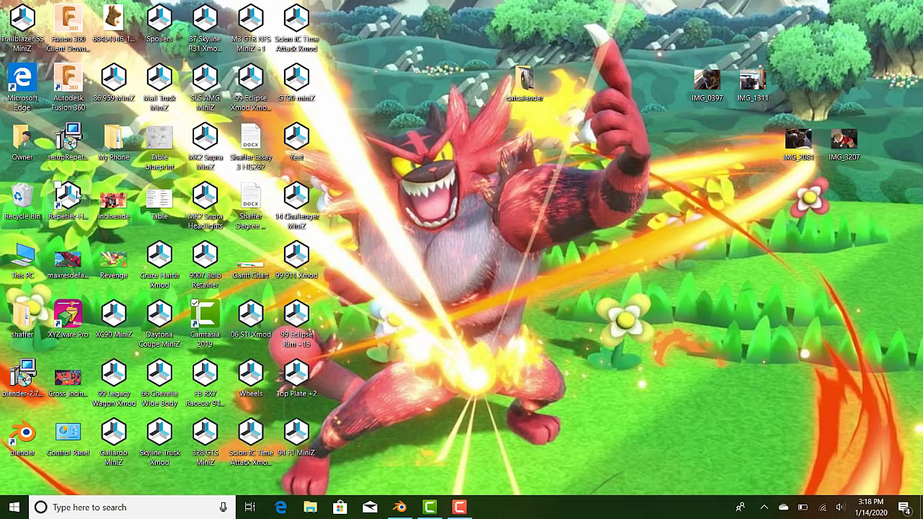
pyautogui.doubleClick(76, 193)
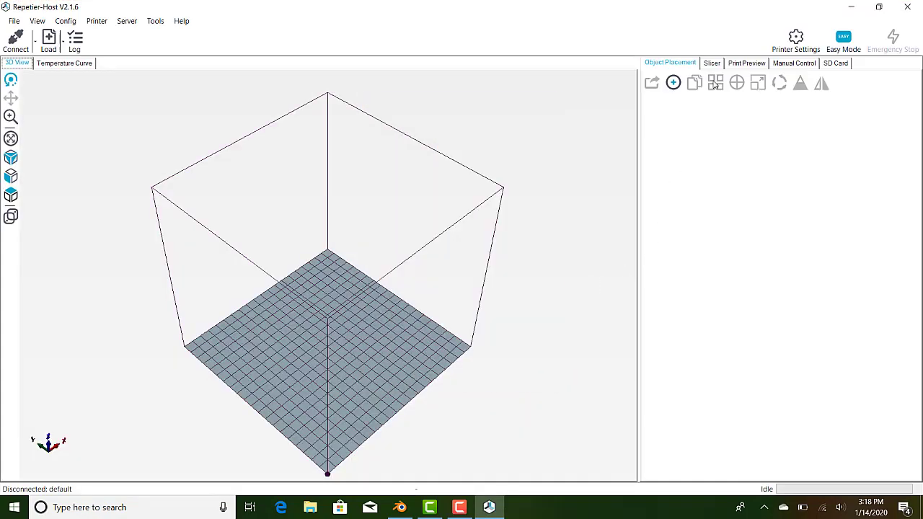
pyautogui.click(851, 153)
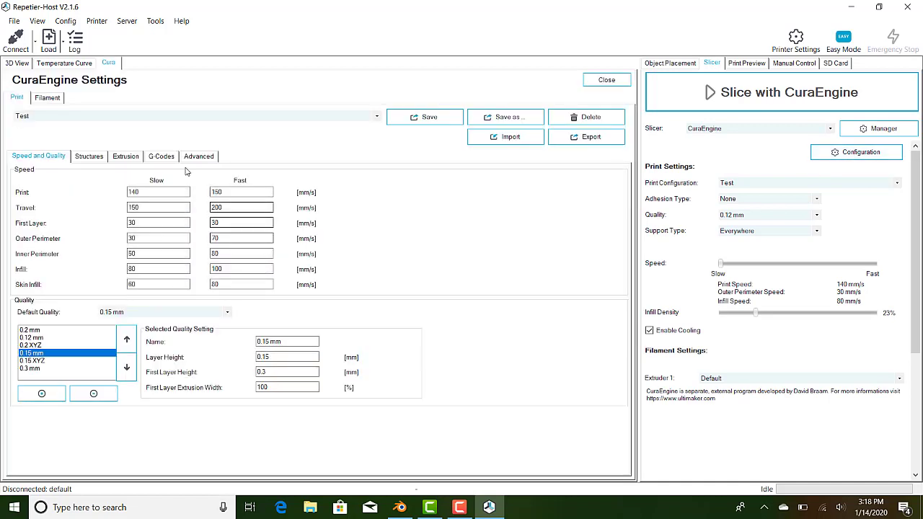
pyautogui.click(88, 162)
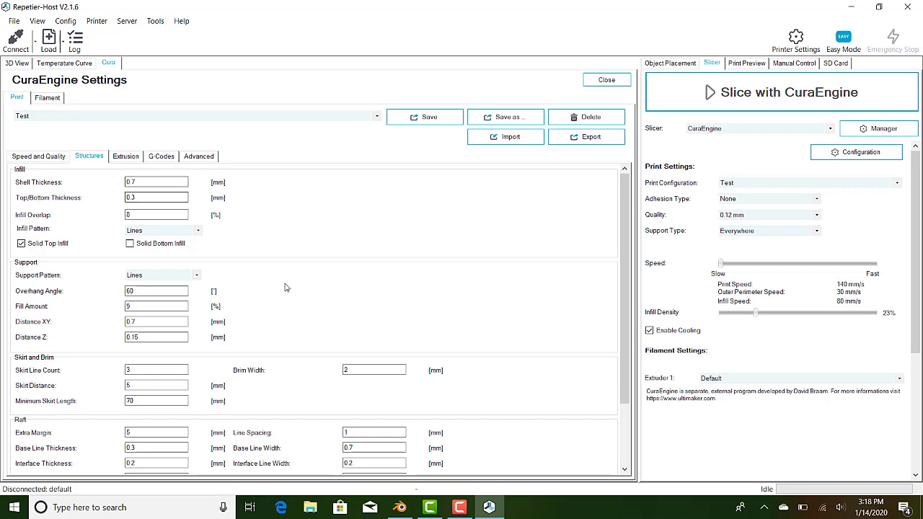
# - Switch back to Blender and set the Solidify thickness to 1.4 m
pyautogui.click(398, 508)
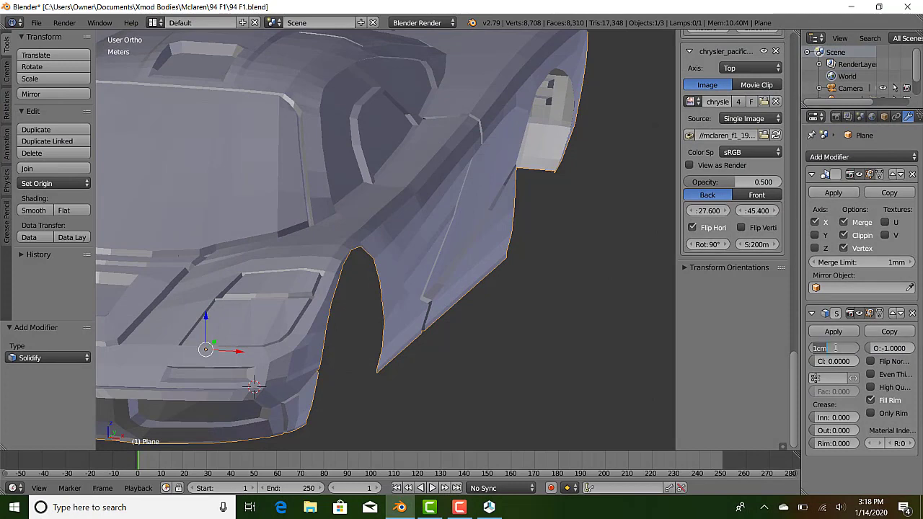
pyautogui.press('Return')
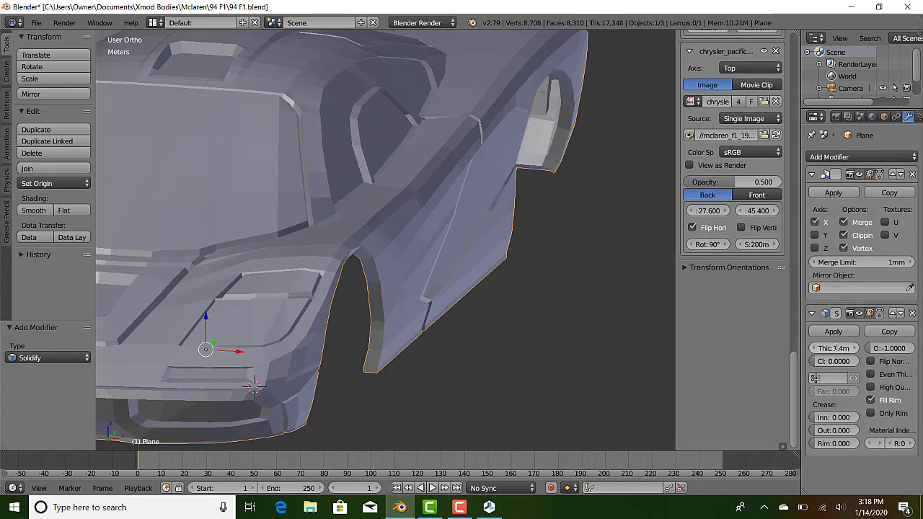
# - Inspect the thickened body around the front wheel arch, side windows and door panels
pyautogui.scroll(-3, 333, 252)
pyautogui.moveTo(510, 319); pyautogui.dragTo(387, 272, button='middle')
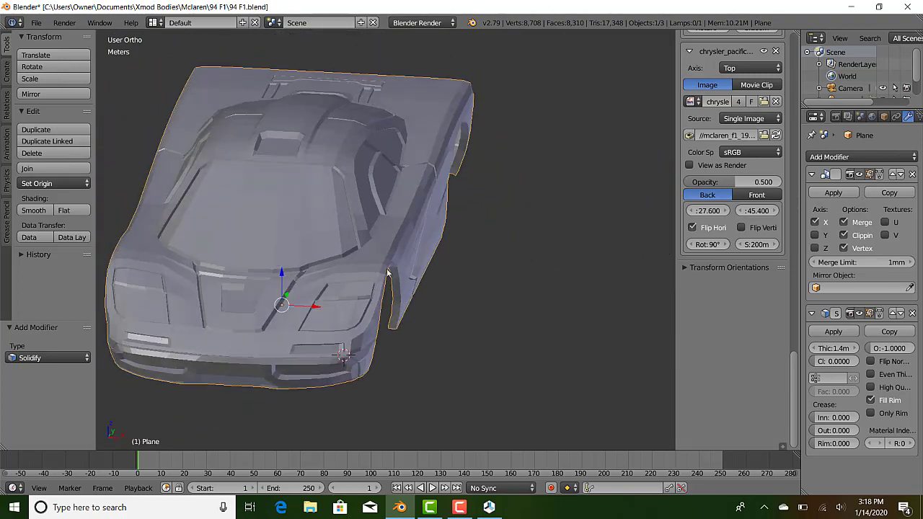
pyautogui.scroll(5, 388, 245)
pyautogui.moveTo(388, 216); pyautogui.dragTo(459, 351, button='middle')
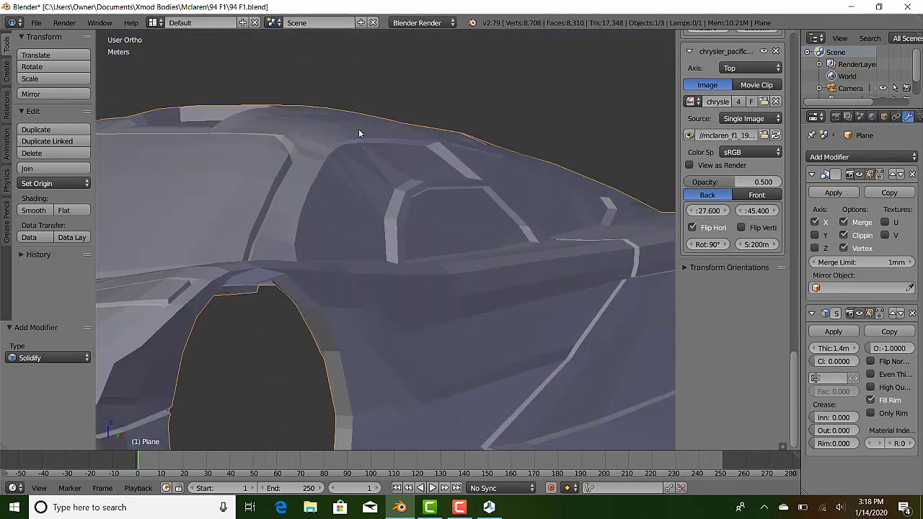
pyautogui.scroll(-5, 361, 137)
pyautogui.scroll(5, 350, 209)
pyautogui.scroll(-5, 426, 278)
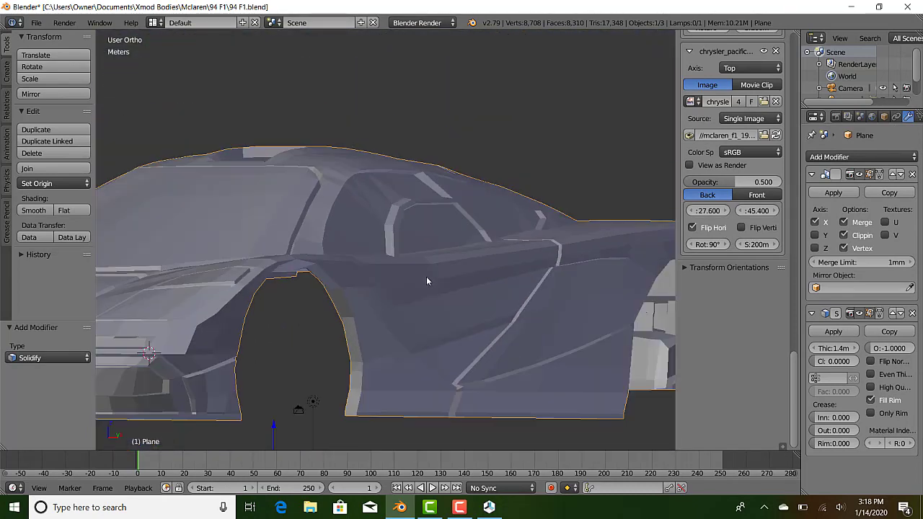
pyautogui.moveTo(421, 284); pyautogui.dragTo(346, 328, button='middle')
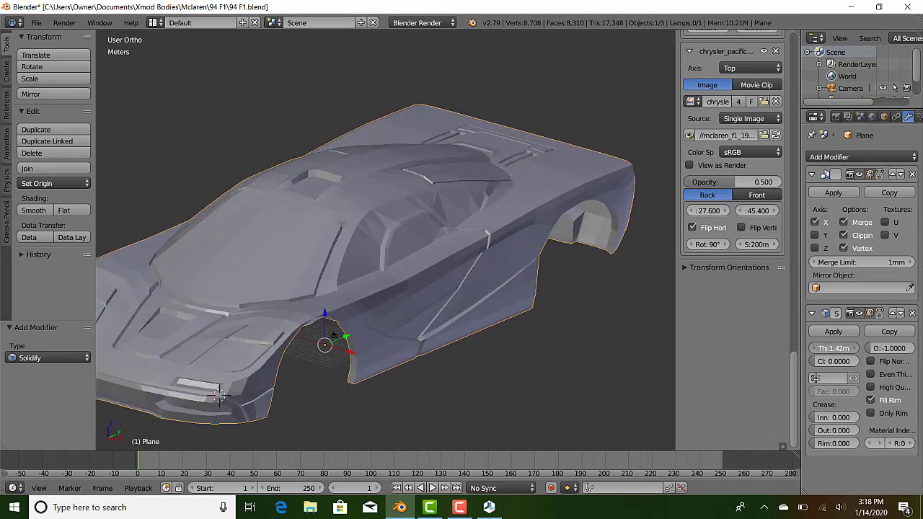
# - Try a greatly exaggerated Solidify thickness on the car body, then reset it to 1.4 m
pyautogui.moveTo(833, 349); pyautogui.dragTo(877, 349)
pyautogui.moveTo(509, 279); pyautogui.dragTo(296, 364, button='middle')
pyautogui.scroll(5, 383, 263)
pyautogui.scroll(-5, 395, 281)
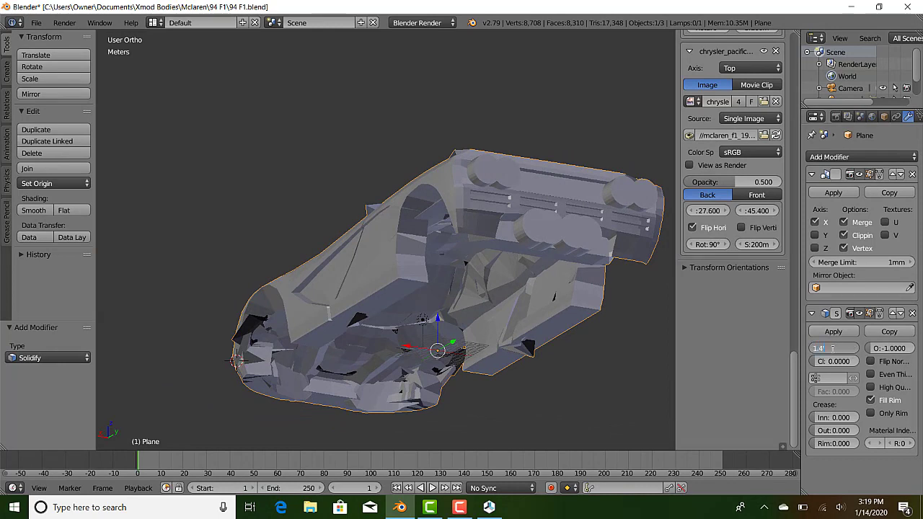
pyautogui.press('Return')
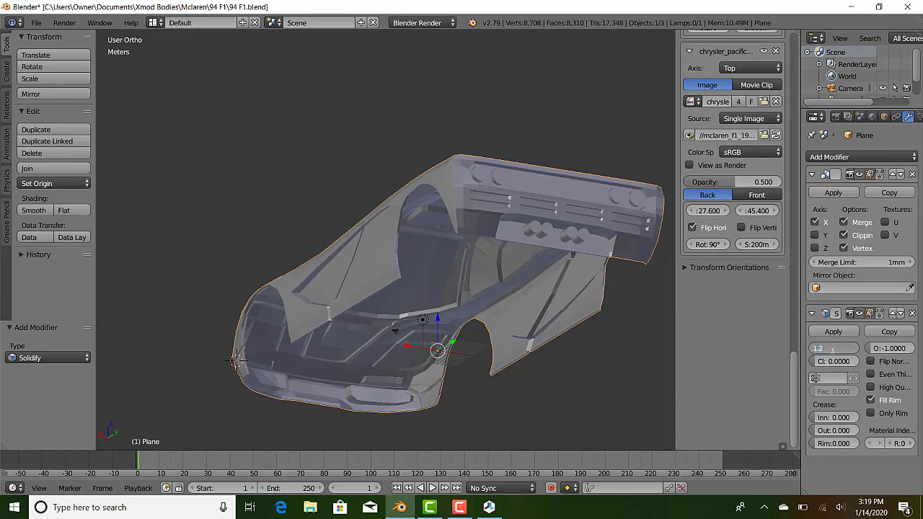
# - Set the Solidify thickness to 1.2 m and inspect the front, side and rear of the body
pyautogui.press('Return')
pyautogui.moveTo(459, 334); pyautogui.dragTo(507, 341, button='middle')
pyautogui.scroll(6, 386, 339)
pyautogui.scroll(-3, 554, 240)
pyautogui.keyDown('shift'); pyautogui.moveTo(413, 281); pyautogui.dragTo(452, 235, button='middle'); pyautogui.keyUp('shift')
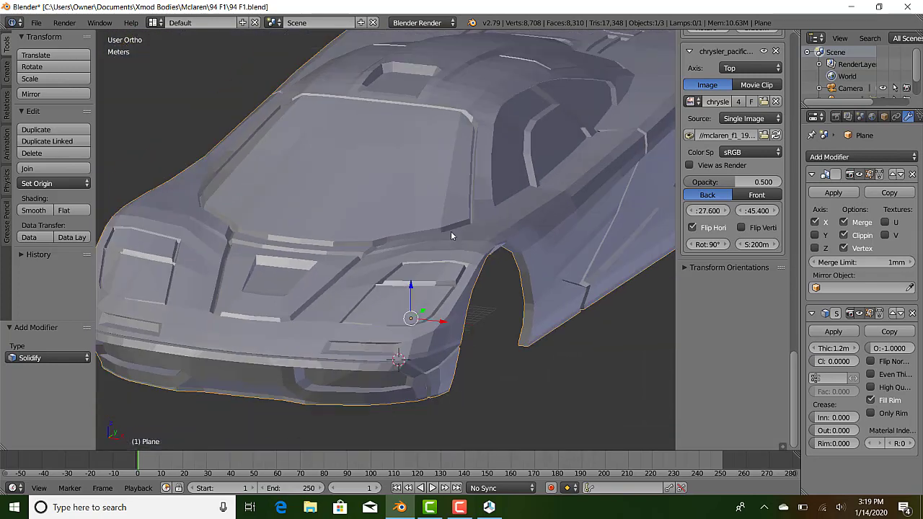
pyautogui.moveTo(382, 272); pyautogui.dragTo(354, 250, button='middle')
pyautogui.keyDown('shift'); pyautogui.moveTo(281, 300); pyautogui.dragTo(395, 225, button='middle'); pyautogui.keyUp('shift')
pyautogui.scroll(3, 386, 253)
pyautogui.moveTo(442, 349); pyautogui.dragTo(383, 313, button='middle')
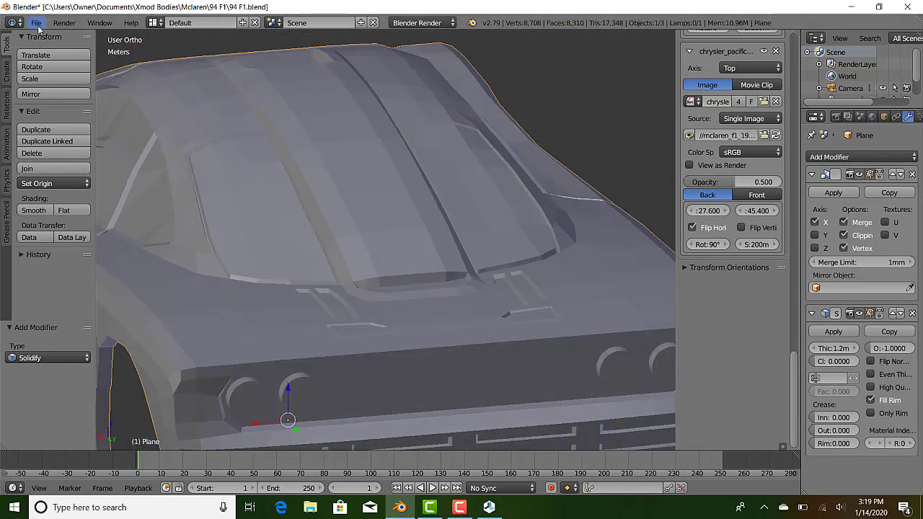
pyautogui.scroll(-4, 343, 228)
pyautogui.moveTo(343, 228); pyautogui.dragTo(498, 229, button='middle')
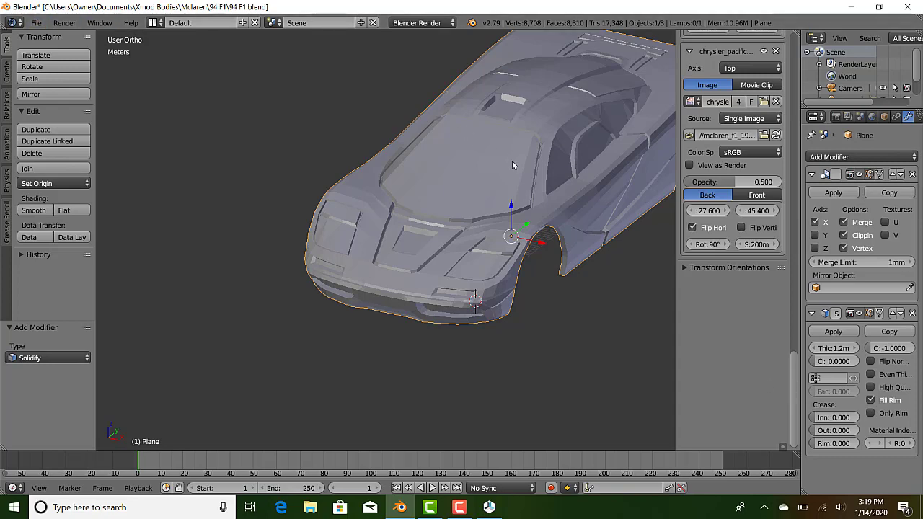
# - Save the current file and open the recent file 94 F1 High Poly MiniZ.blend
pyautogui.click(35, 22)
pyautogui.click(61, 115)
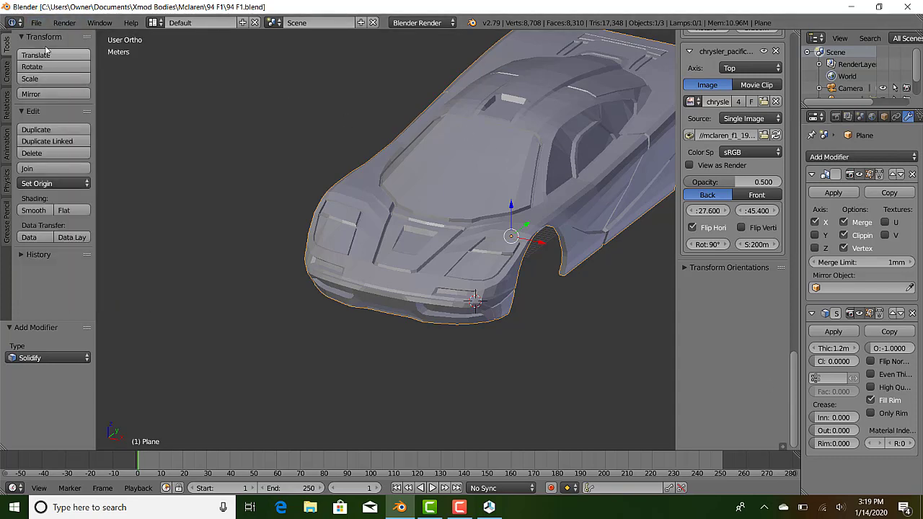
pyautogui.click(35, 23)
pyautogui.moveTo(63, 62)
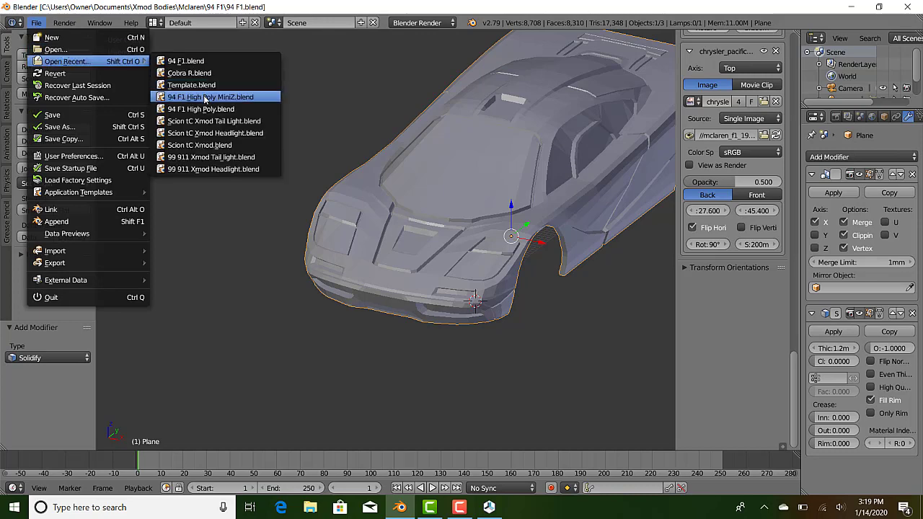
# - Examine the smoothed high-poly body, focusing on the roof edge and side window frames
pyautogui.scroll(-5, 386, 137)
pyautogui.scroll(4, 368, 137)
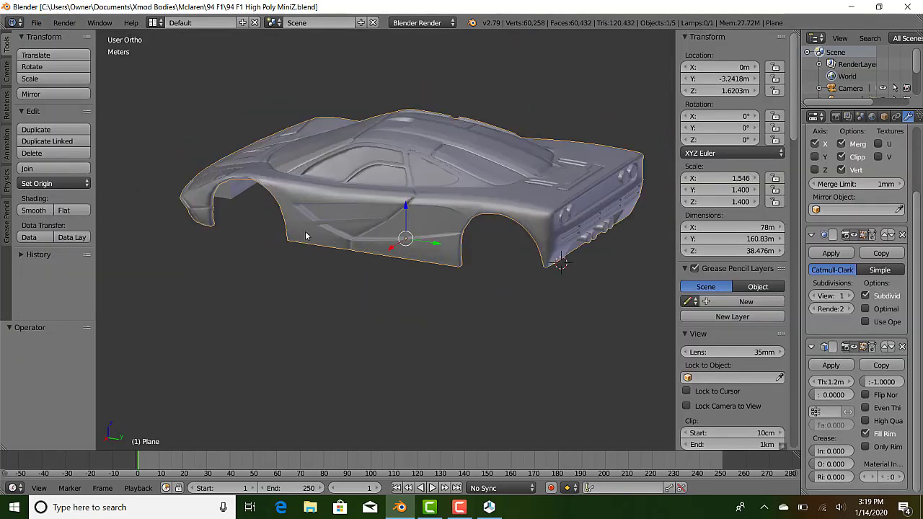
pyautogui.scroll(4, 306, 230)
pyautogui.moveTo(310, 231); pyautogui.dragTo(406, 221, button='middle')
pyautogui.keyDown('shift'); pyautogui.moveTo(403, 172); pyautogui.dragTo(175, 393, button='middle'); pyautogui.keyUp('shift')
pyautogui.scroll(-4, 404, 217)
pyautogui.scroll(10, 409, 238)
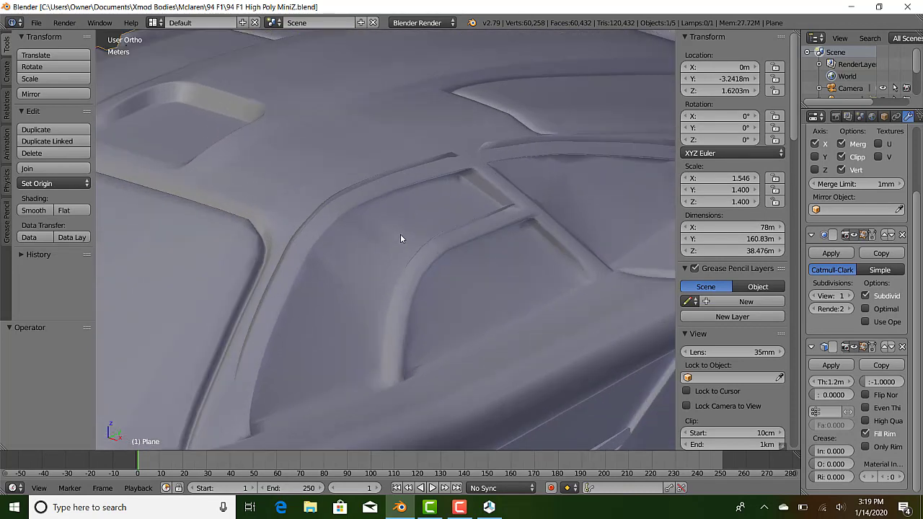
pyautogui.moveTo(432, 229); pyautogui.dragTo(447, 130, button='middle')
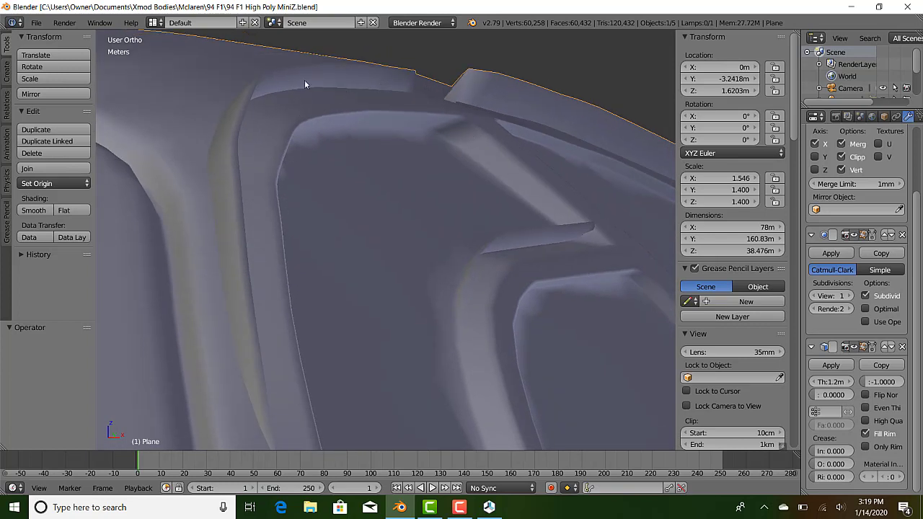
# - Toggle the Solidify modifier's viewport display off and on to compare the window frames with and without thickness
pyautogui.click(856, 347)
pyautogui.click(855, 347)
pyautogui.click(855, 347)
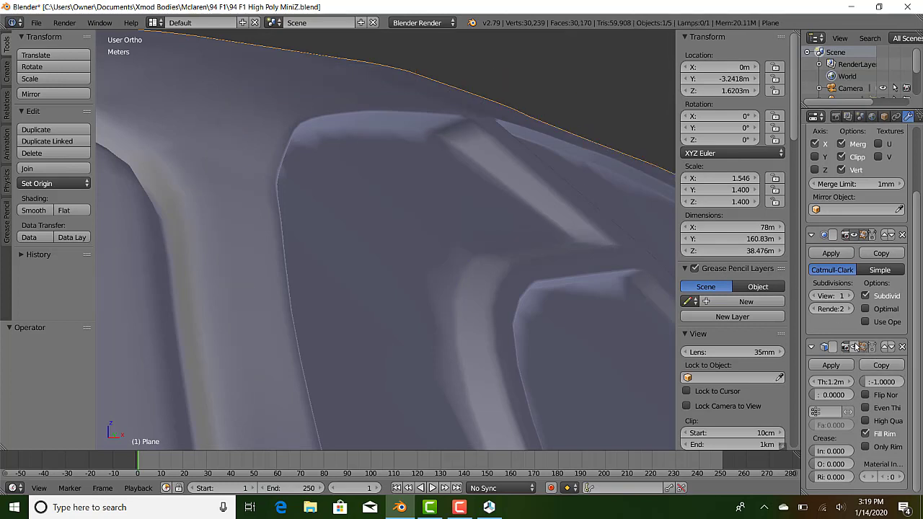
pyautogui.click(855, 347)
pyautogui.click(855, 347)
pyautogui.click(856, 347)
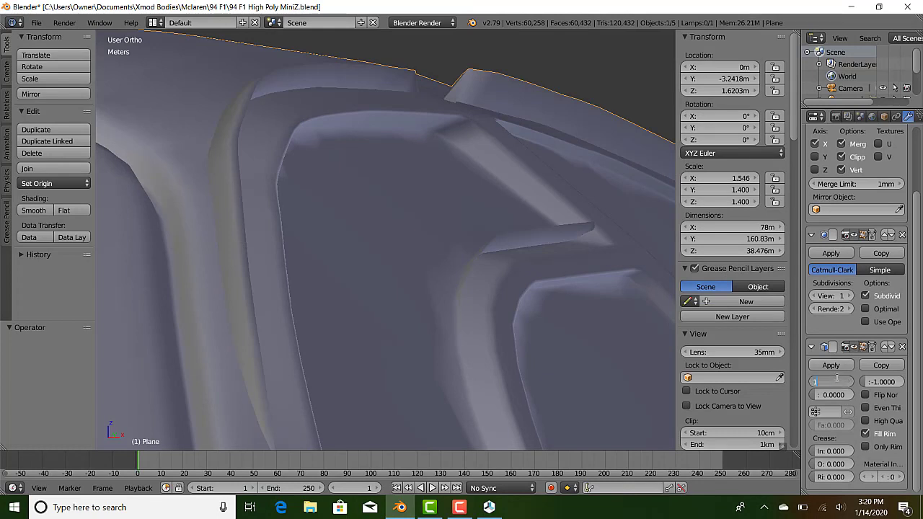
# - Try Solidify thicknesses of 1 m, 80 cm, 10 cm and 50 cm on the high-poly body, then remove the modifier
pyautogui.press('Return')
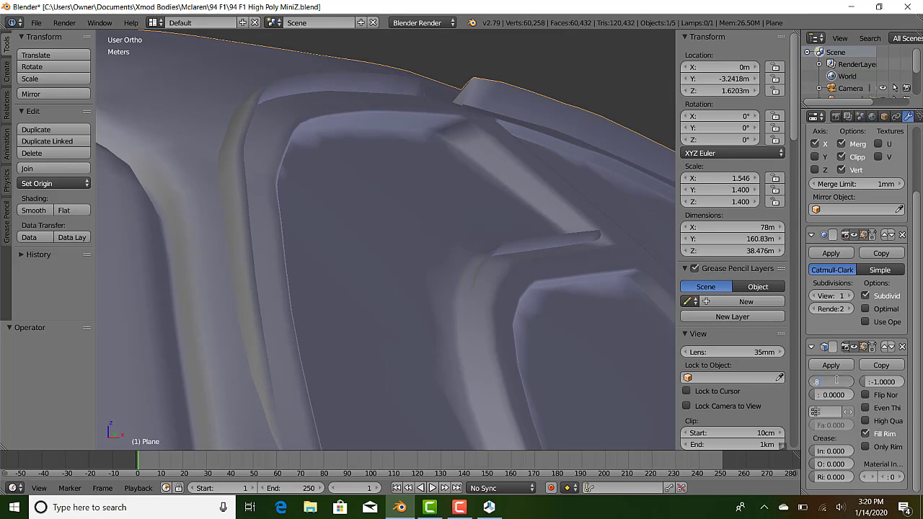
pyautogui.press('Return')
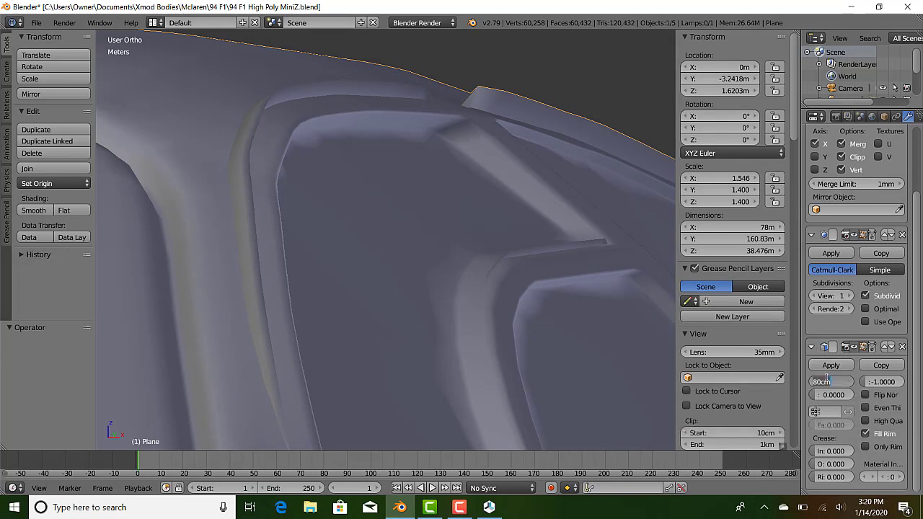
pyautogui.press('Return')
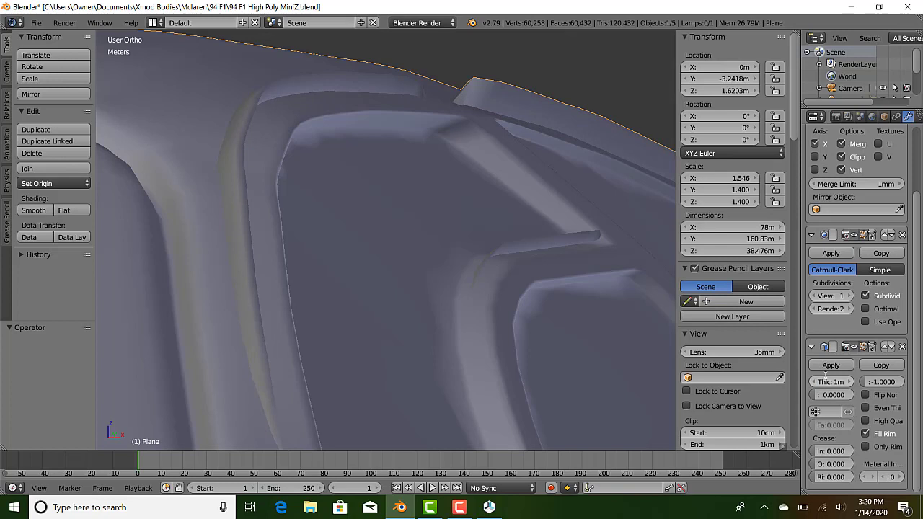
pyautogui.click(830, 381)
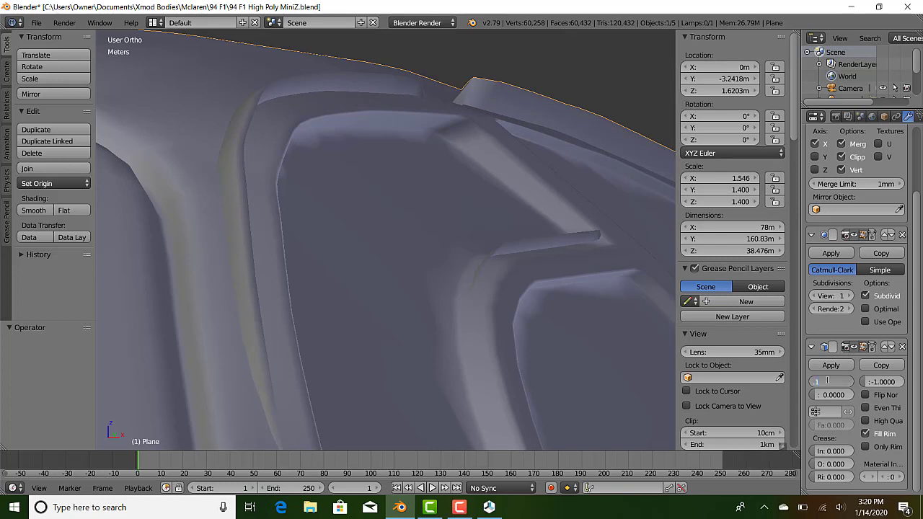
pyautogui.press('Return')
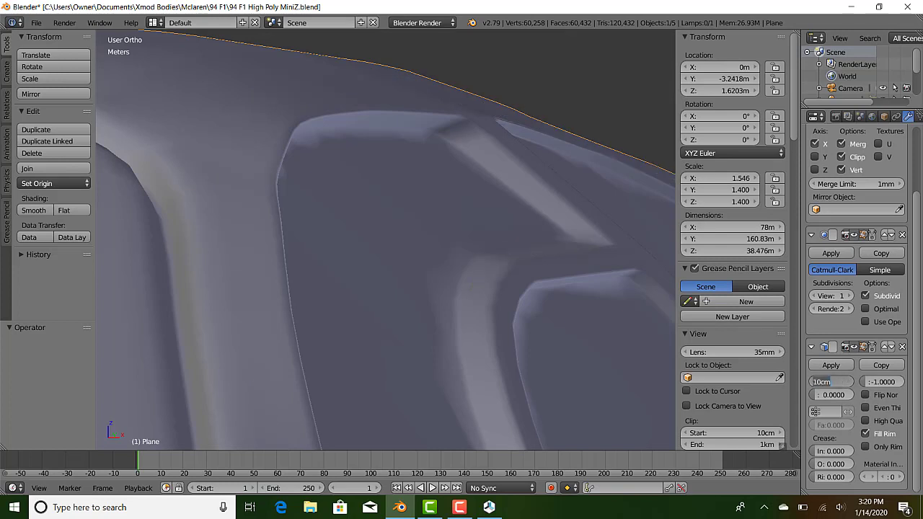
pyautogui.press('Return')
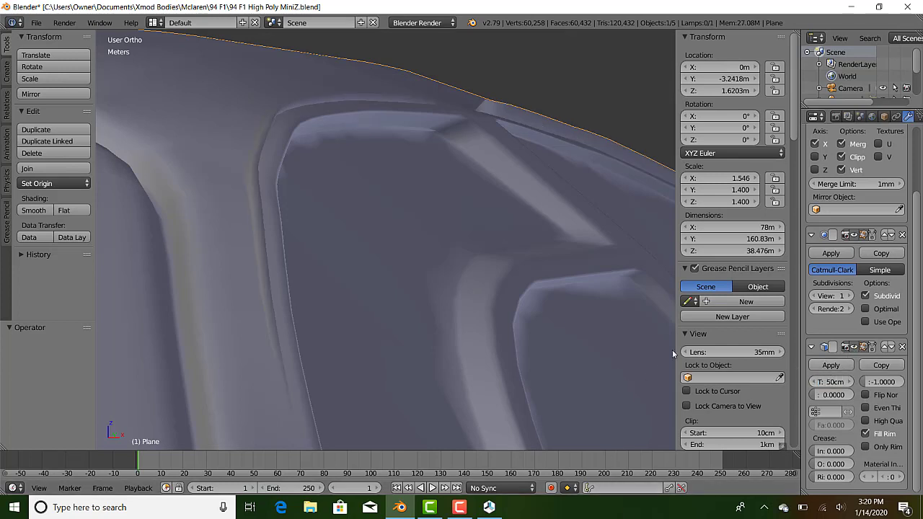
pyautogui.click(902, 347)
# - Open the recent file 94 F1.blend without saving the current file and bring the front of the body into view
pyautogui.click(36, 23)
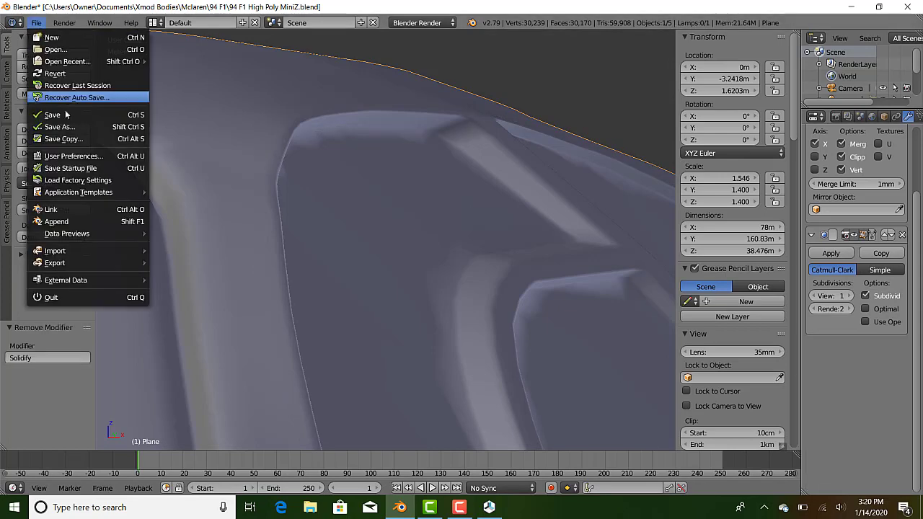
pyautogui.moveTo(63, 62)
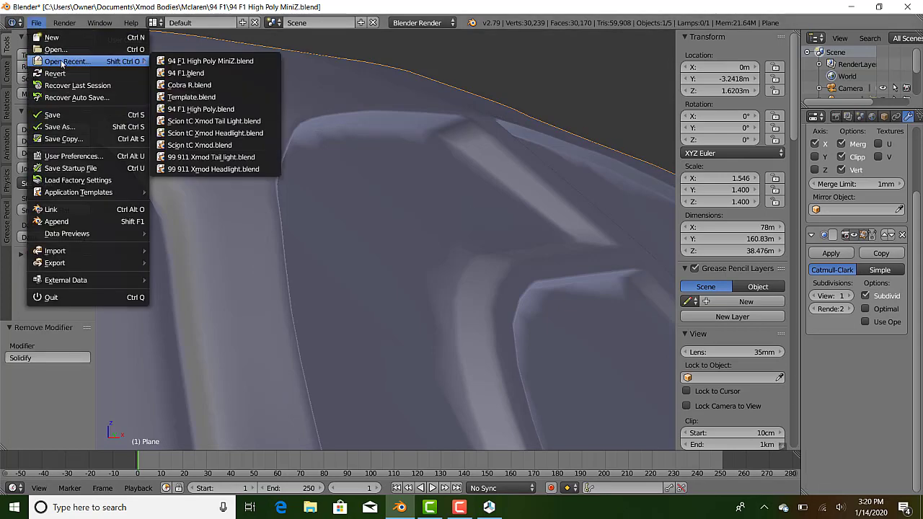
pyautogui.click(188, 73)
pyautogui.scroll(-2, 353, 189)
pyautogui.scroll(4, 462, 227)
pyautogui.moveTo(500, 237); pyautogui.dragTo(410, 342, button='middle')
# - Export the car body as an STL file named 94 F1 TEST in the 94 F1 folder
pyautogui.click(36, 24)
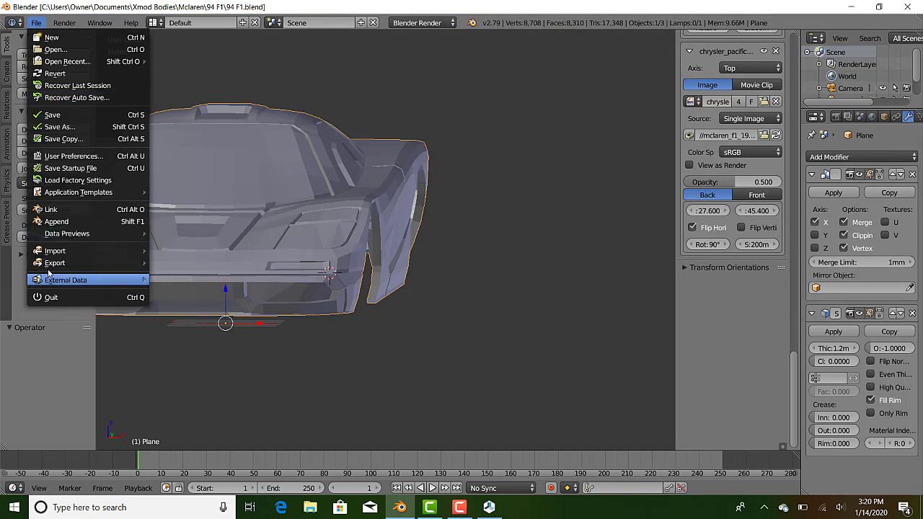
pyautogui.moveTo(72, 263)
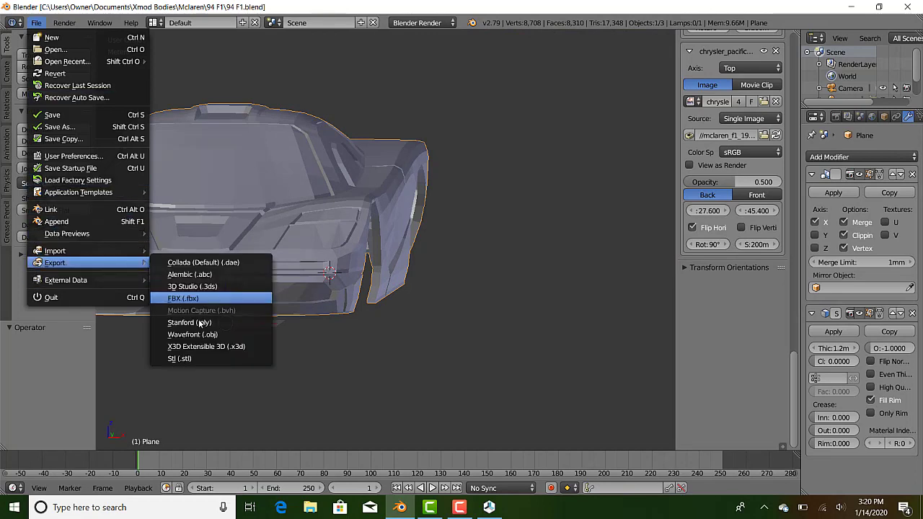
pyautogui.click(181, 358)
pyautogui.click(168, 67)
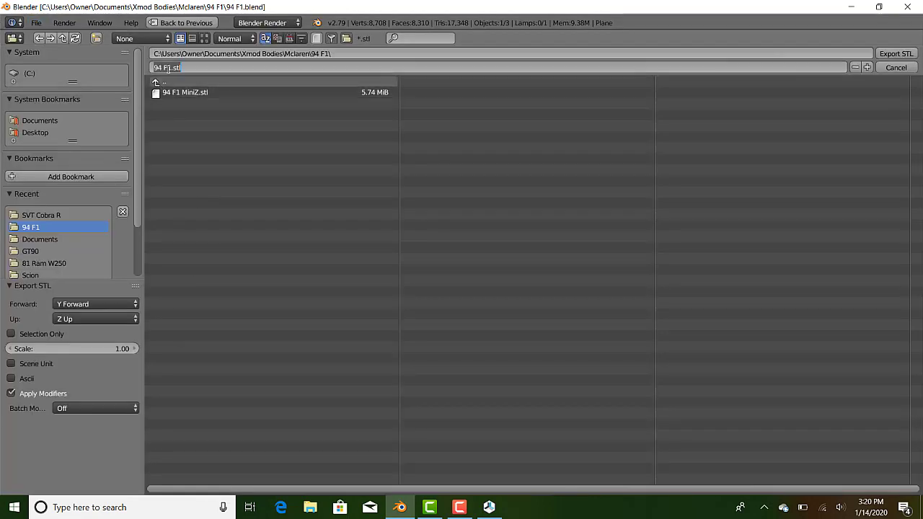
pyautogui.write('TEST')
pyautogui.click(894, 55)
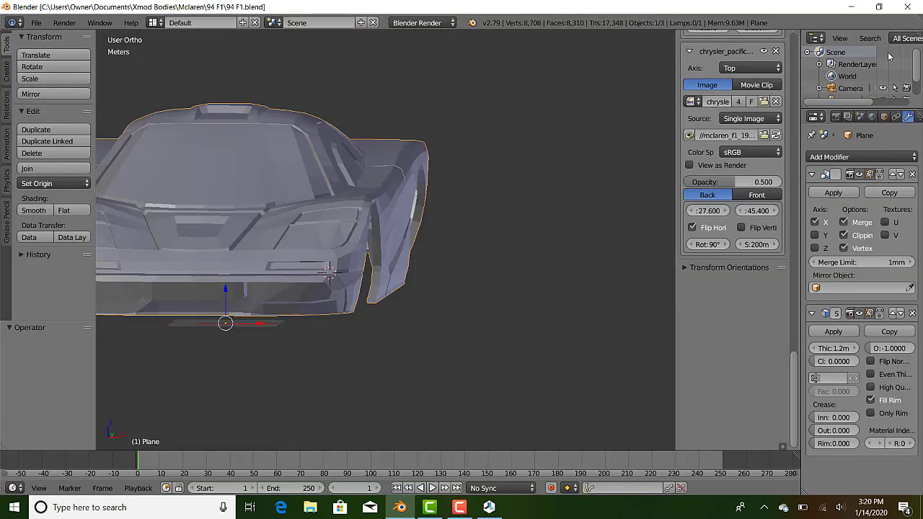
# - Switch to Repetier-Host, save the Test print configuration and close the CuraEngine settings
pyautogui.hotkey('alt', 'Tab')
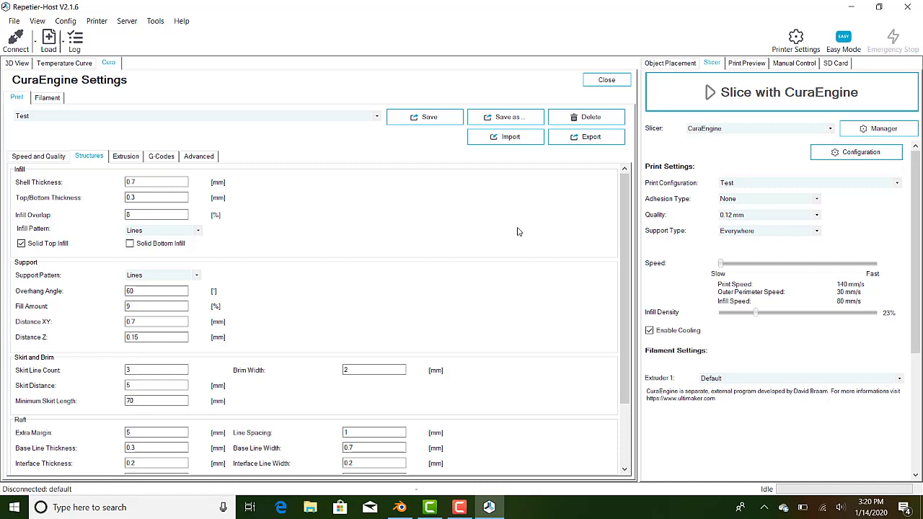
pyautogui.click(429, 121)
pyautogui.click(615, 80)
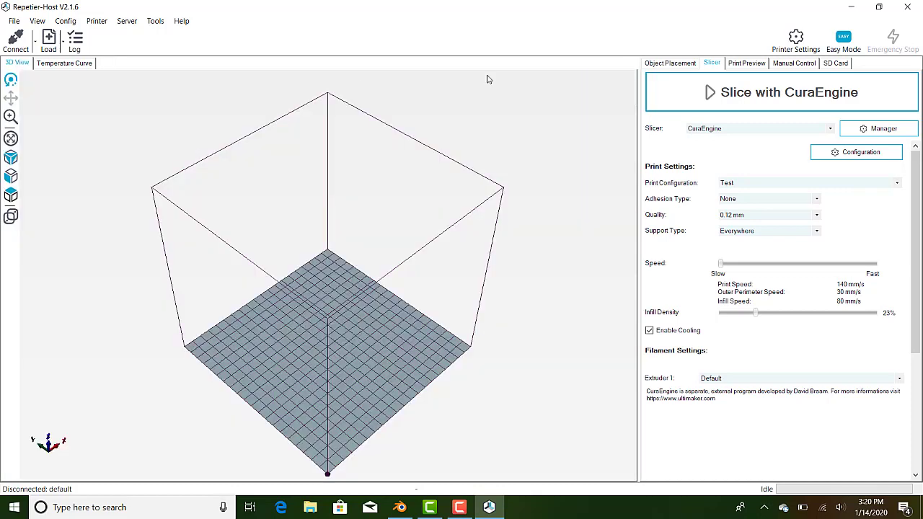
# - Load the 94 F1 TEST model onto the print bed
pyautogui.click(57, 49)
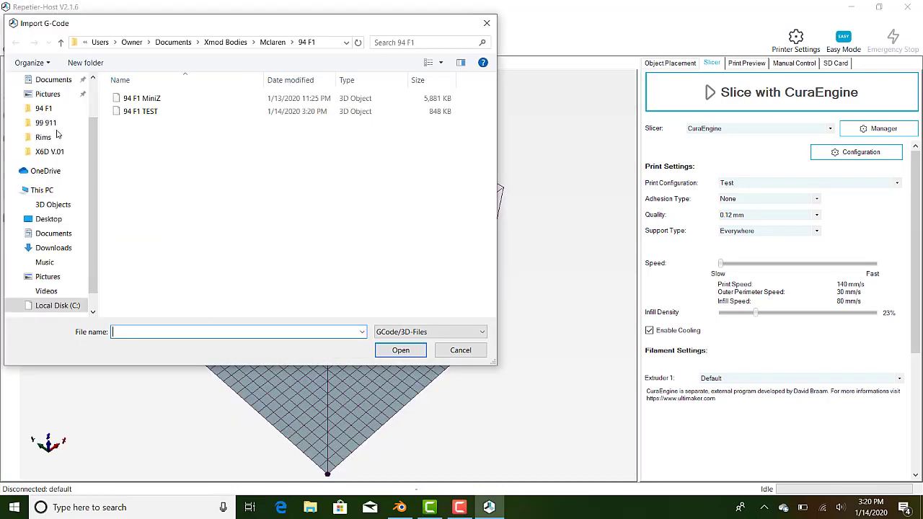
pyautogui.click(128, 115)
pyautogui.doubleClick(128, 116)
pyautogui.scroll(5, 494, 389)
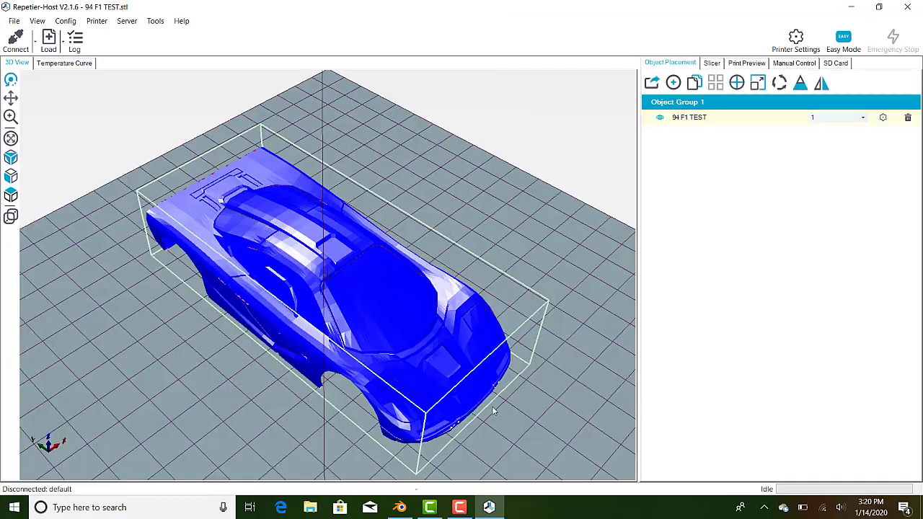
# - Rotate the car body 90° about the Z axis on the print bed
pyautogui.moveTo(492, 406); pyautogui.dragTo(621, 229)
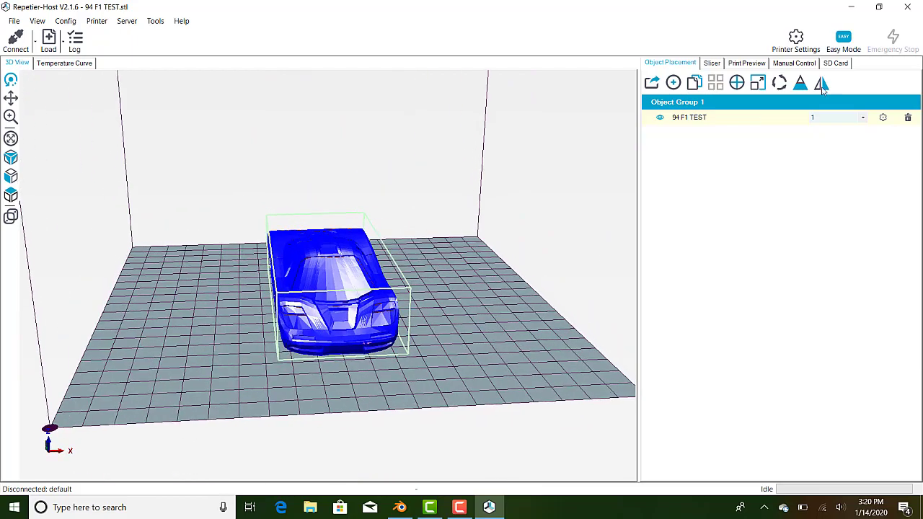
pyautogui.click(780, 83)
pyautogui.click(748, 152)
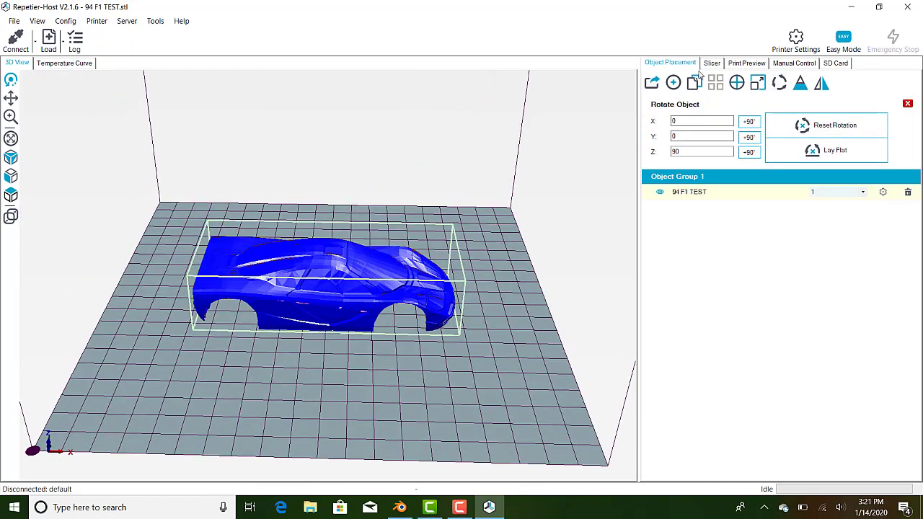
pyautogui.click(712, 63)
pyautogui.click(780, 93)
pyautogui.scroll(10, 315, 335)
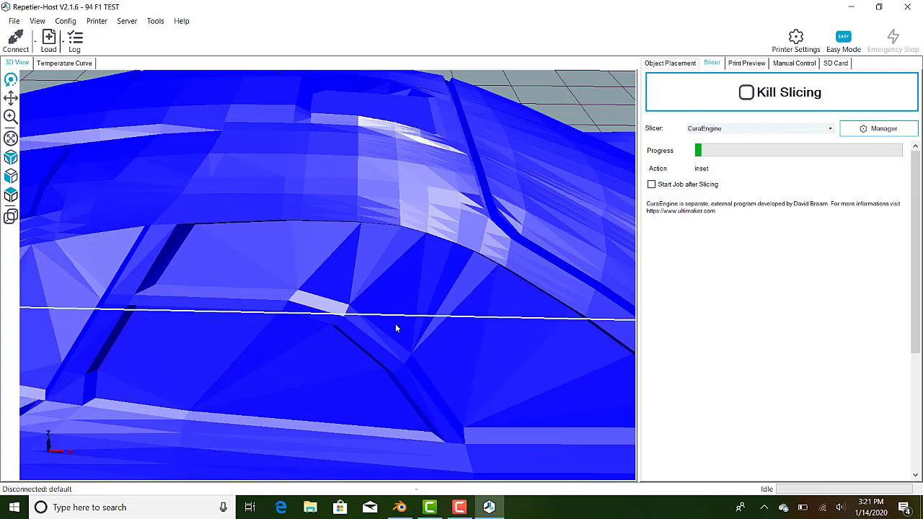
pyautogui.scroll(-10, 395, 328)
pyautogui.moveTo(433, 319); pyautogui.dragTo(253, 366)
pyautogui.click(654, 85)
pyautogui.click(670, 65)
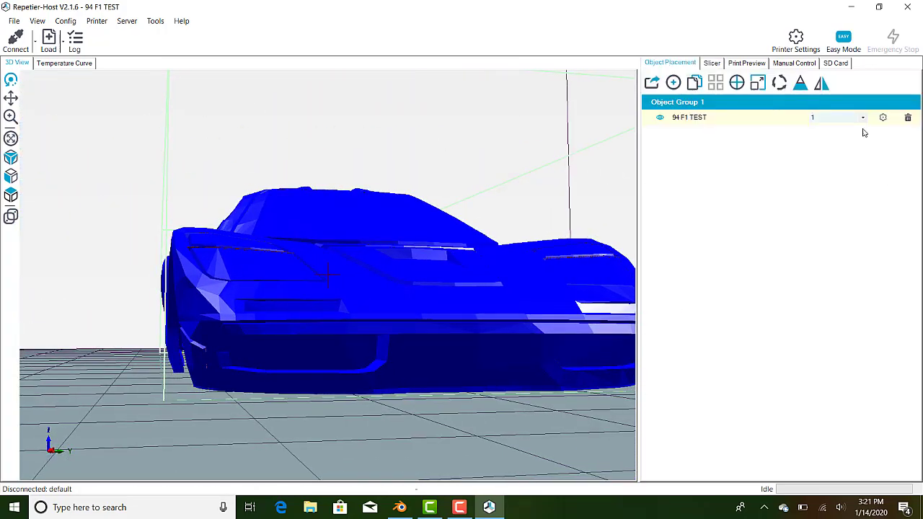
# - Slice the car body with CuraEngine using the Test configuration and inspect the wheel arch supports in the print preview
pyautogui.click(712, 63)
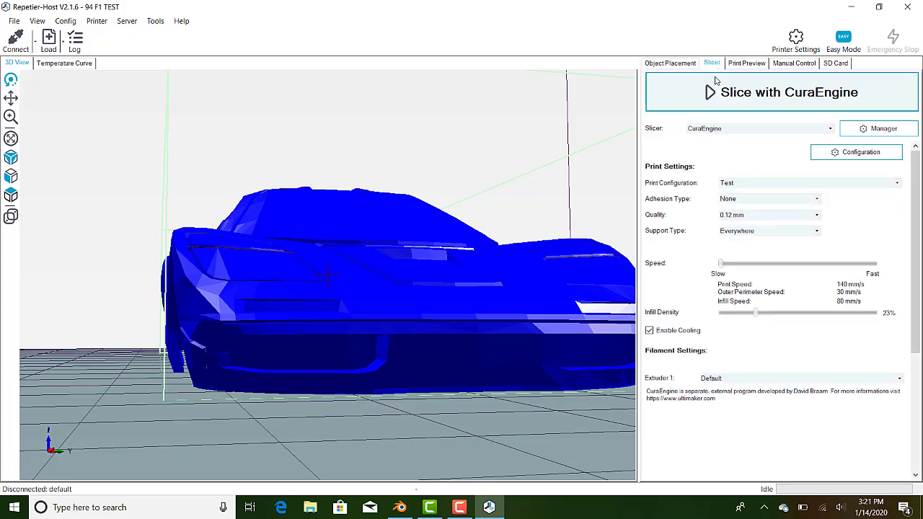
pyautogui.click(780, 93)
pyautogui.moveTo(258, 367); pyautogui.dragTo(134, 319)
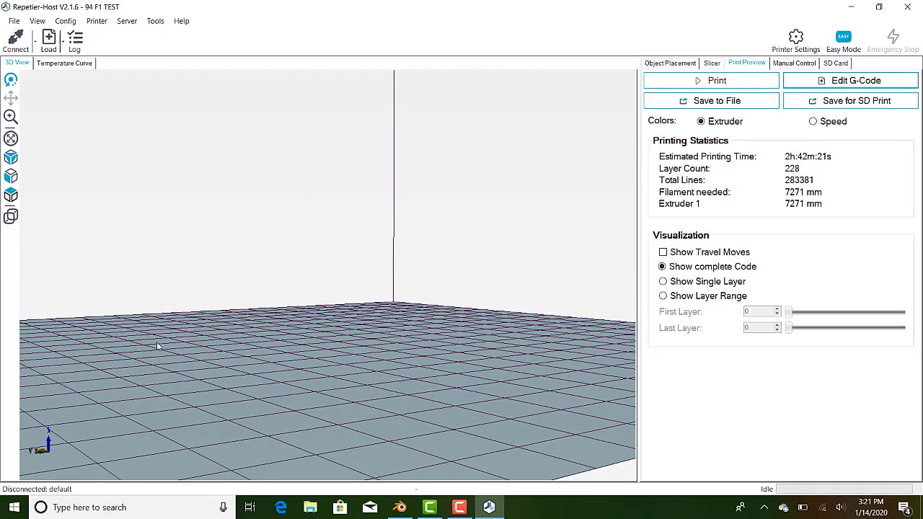
pyautogui.scroll(8, 366, 390)
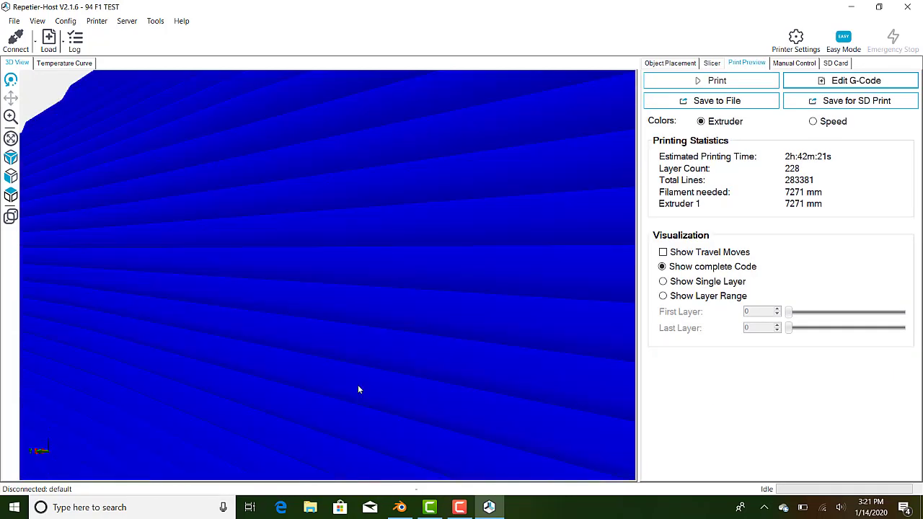
pyautogui.scroll(-5, 349, 376)
pyautogui.moveTo(347, 380); pyautogui.dragTo(156, 258)
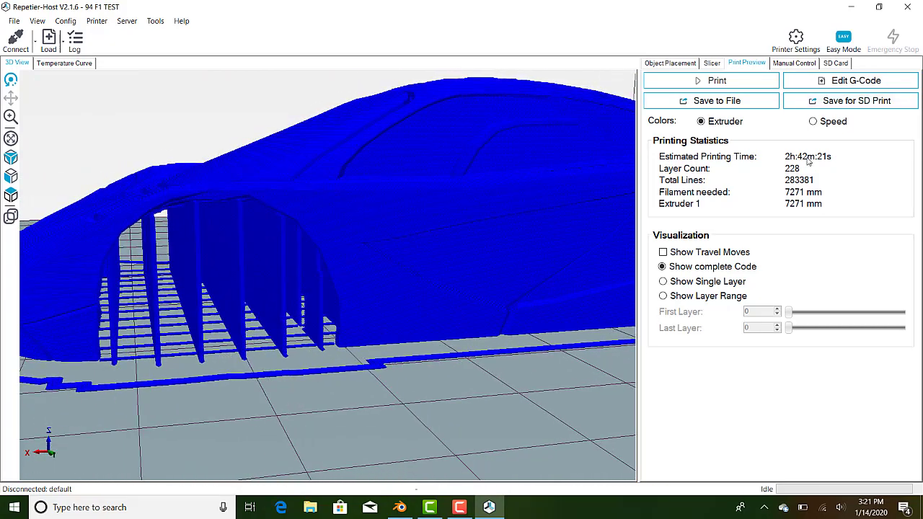
pyautogui.moveTo(229, 142); pyautogui.dragTo(265, 266)
# - Switch to Blender, try an exaggerated Solidify thickness of 8.98 m on the body, then set it to 1.4 m
pyautogui.click(399, 507)
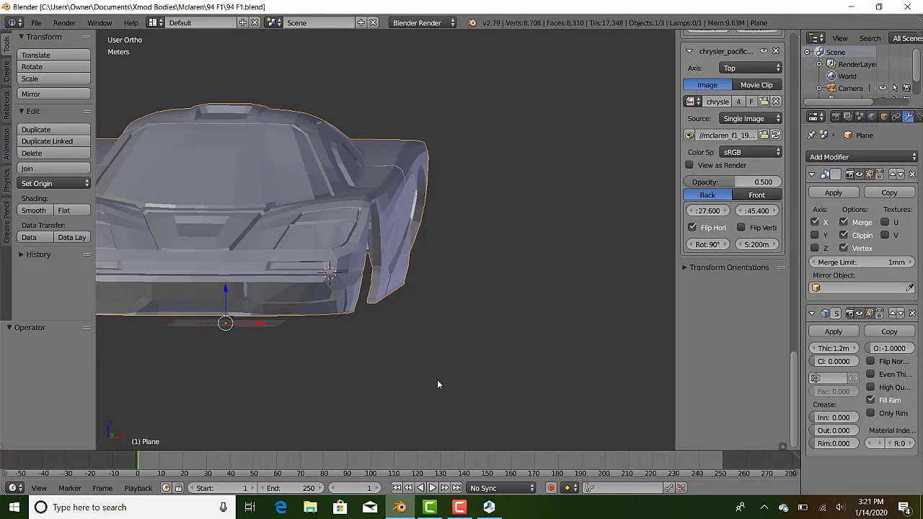
pyautogui.moveTo(421, 291); pyautogui.dragTo(796, 341, button='middle')
pyautogui.scroll(4, 420, 344)
pyautogui.moveTo(830, 348); pyautogui.dragTo(907, 348)
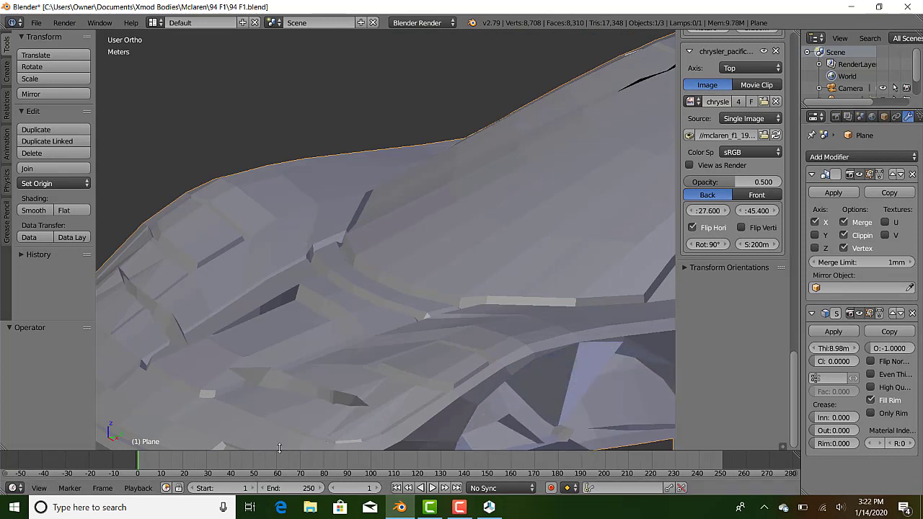
pyautogui.moveTo(310, 425); pyautogui.dragTo(350, 259, button='middle')
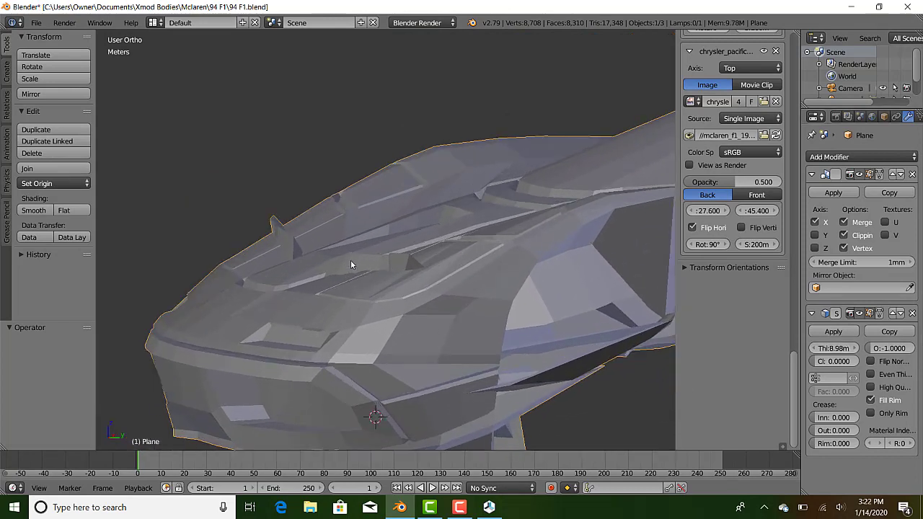
pyautogui.click(836, 349)
pyautogui.write('1.4')
pyautogui.press('Return')
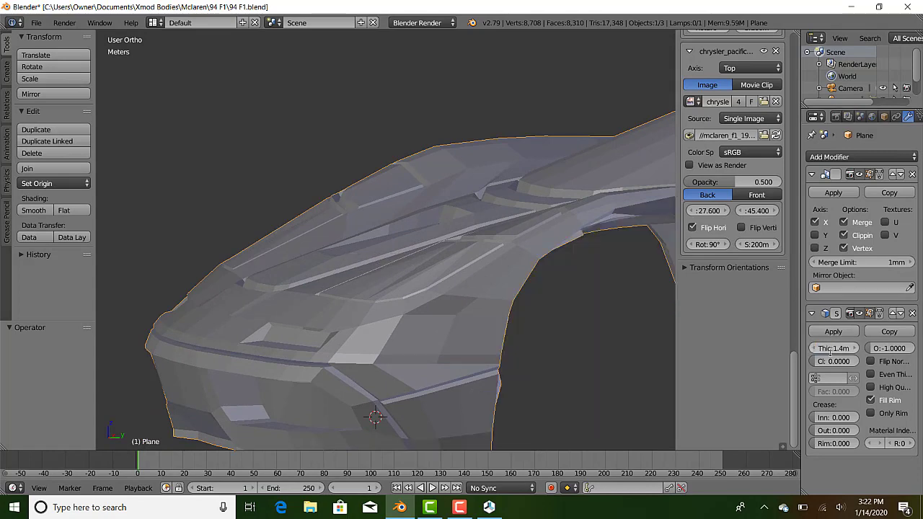
# - Examine the mesh of the front bumper's recessed panel lines in Edit Mode, in both solid and wireframe display
pyautogui.moveTo(413, 417); pyautogui.dragTo(386, 217, button='middle')
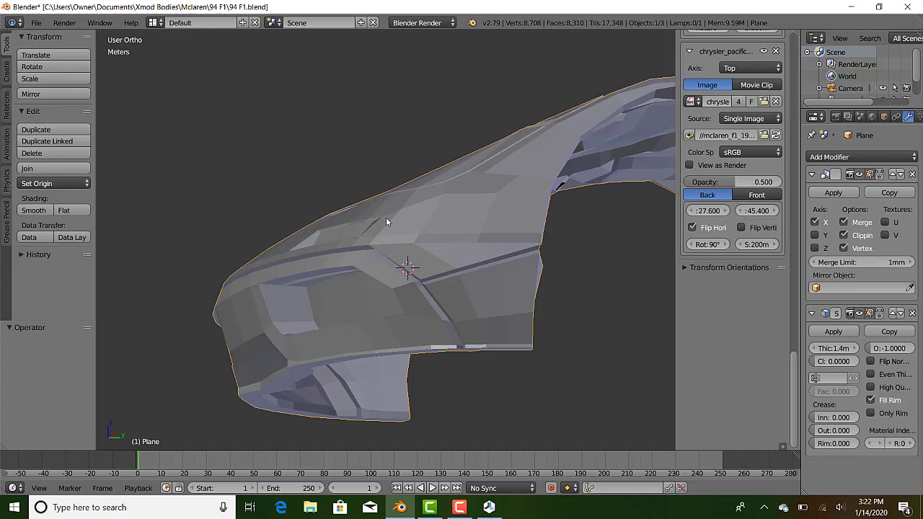
pyautogui.scroll(4, 385, 217)
pyautogui.keyDown('shift'); pyautogui.moveTo(216, 360); pyautogui.dragTo(335, 309, button='middle'); pyautogui.keyUp('shift')
pyautogui.moveTo(305, 279); pyautogui.dragTo(225, 252, button='middle')
pyautogui.press('Tab')
pyautogui.press('Tab')
pyautogui.press('Tab')
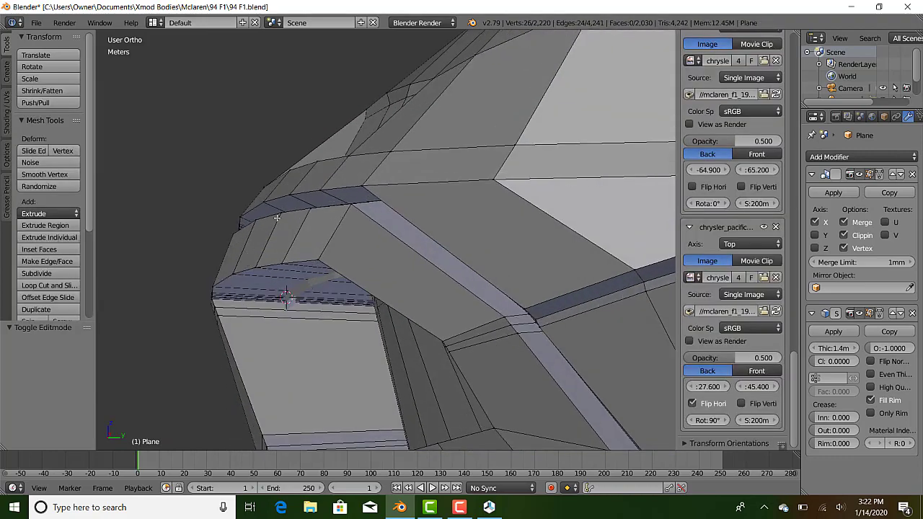
pyautogui.moveTo(277, 217); pyautogui.dragTo(301, 255, button='middle')
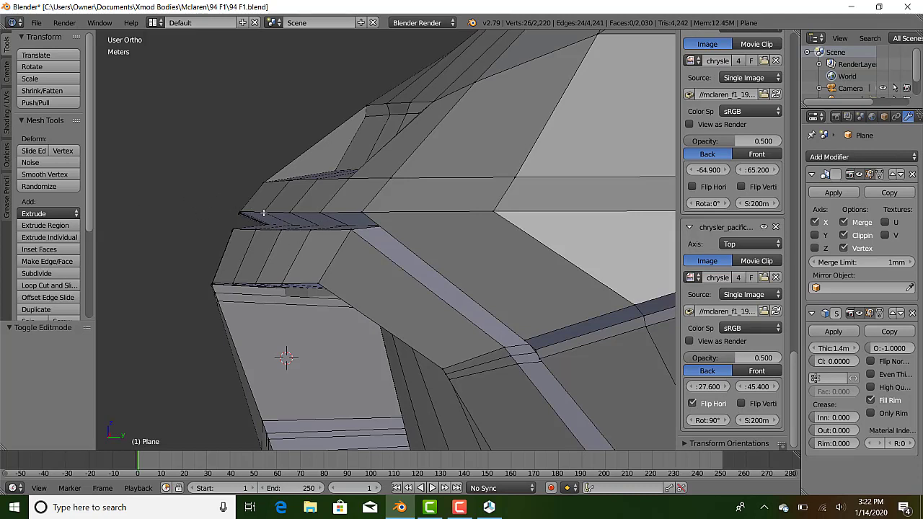
pyautogui.press('z')
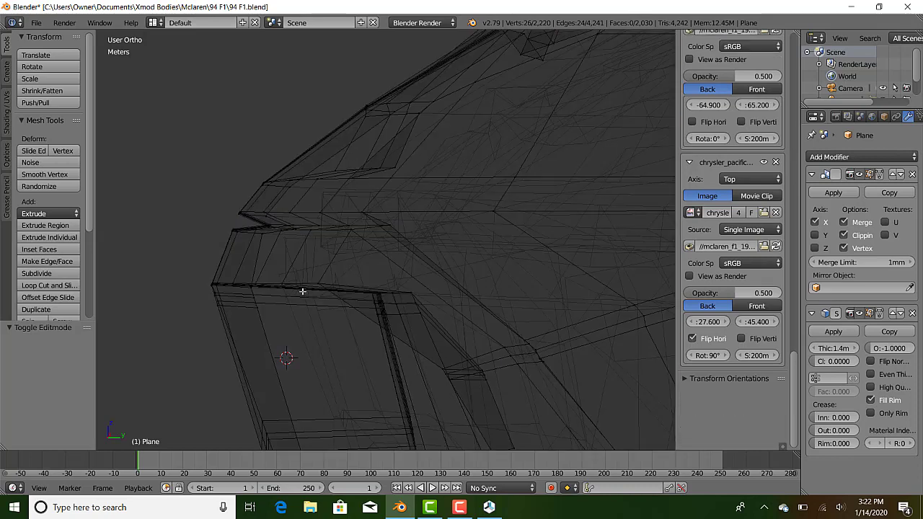
pyautogui.press('z')
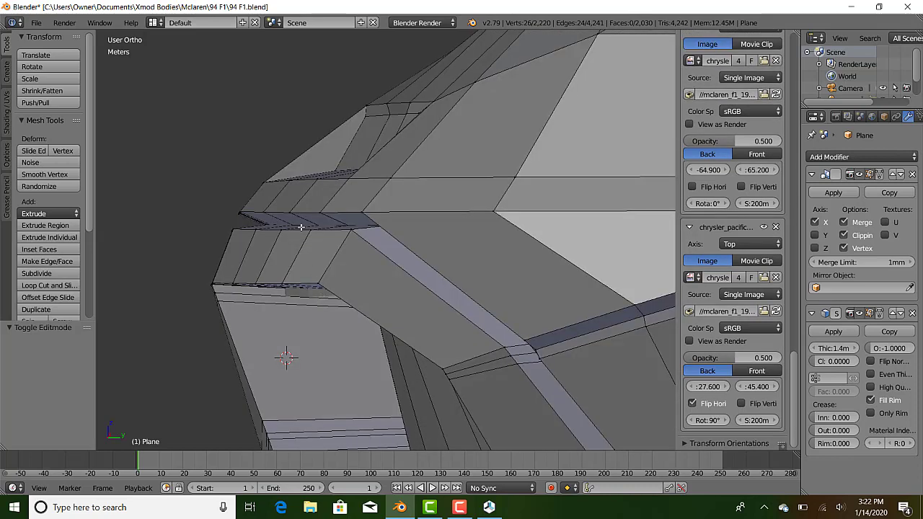
# - Try a Solidify thickness of 2.16 m on the car body, then set it to 1.43 m
pyautogui.moveTo(834, 348)
pyautogui.mouseDown()
pyautogui.moveTo(865, 348)
pyautogui.moveTo(848, 348)
pyautogui.mouseUp()
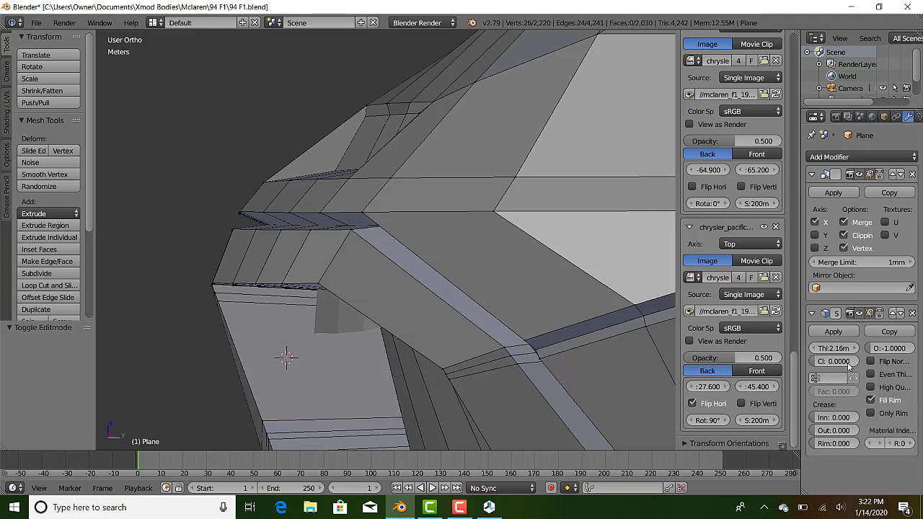
pyautogui.moveTo(837, 348)
pyautogui.mouseDown()
pyautogui.moveTo(772, 349)
pyautogui.moveTo(829, 348)
pyautogui.mouseUp()
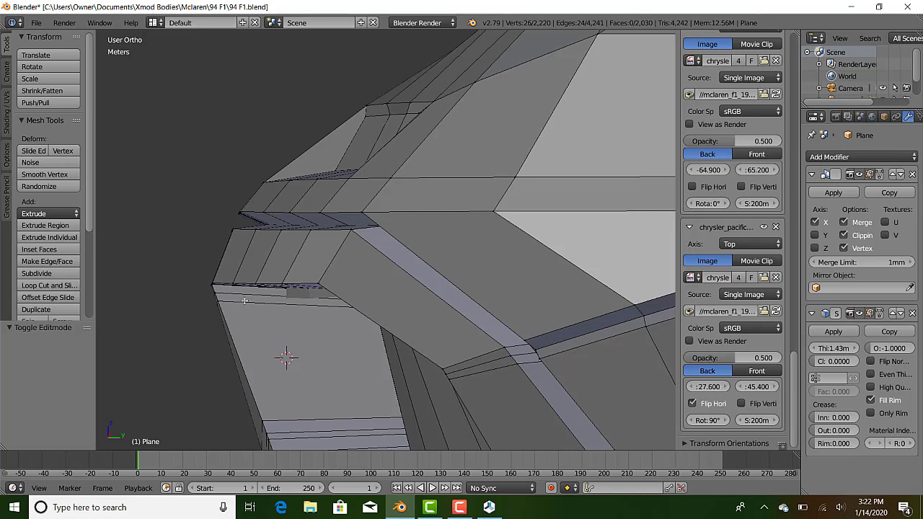
# - Examine the front bumper's groove and the inner shell around the bumper opening, including in the right orthographic view
pyautogui.moveTo(297, 279); pyautogui.dragTo(209, 267, button='middle')
pyautogui.moveTo(279, 294)
pyautogui.mouseDown(button='middle')
pyautogui.moveTo(295, 305)
pyautogui.moveTo(247, 326)
pyautogui.moveTo(294, 304)
pyautogui.mouseUp(button='middle')
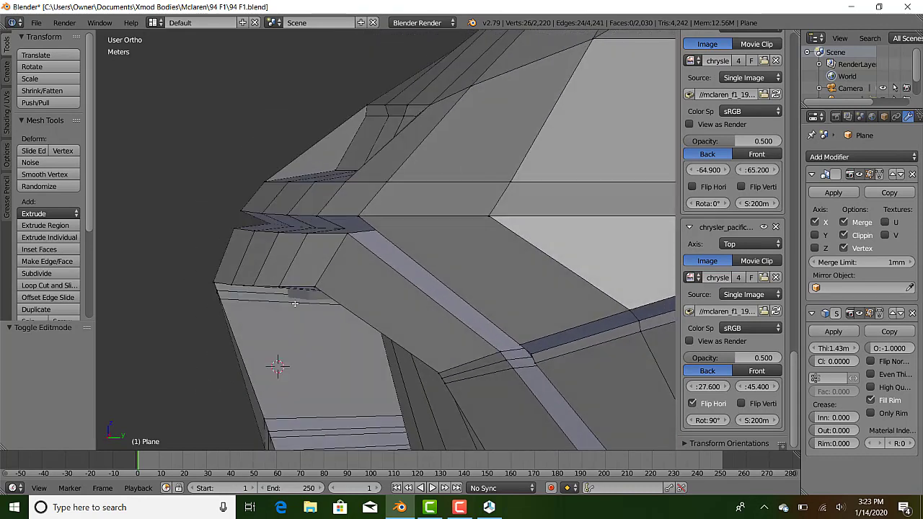
pyautogui.press('KP_3')
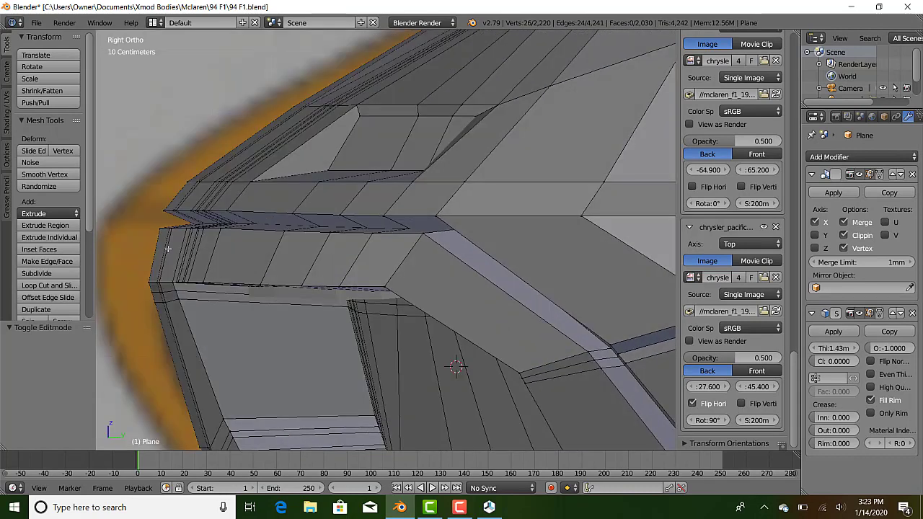
pyautogui.scroll(3, 167, 249)
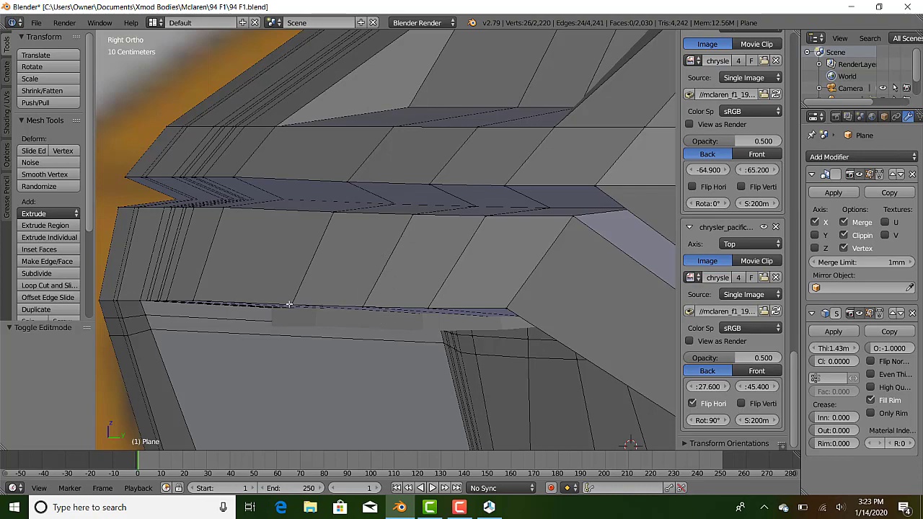
pyautogui.scroll(-5, 444, 325)
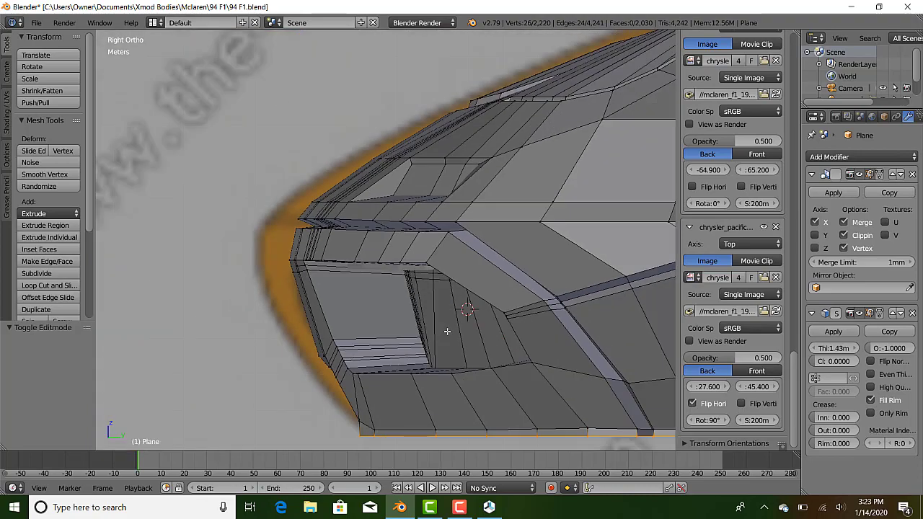
pyautogui.moveTo(427, 304); pyautogui.dragTo(446, 271, button='middle')
pyautogui.scroll(5, 360, 268)
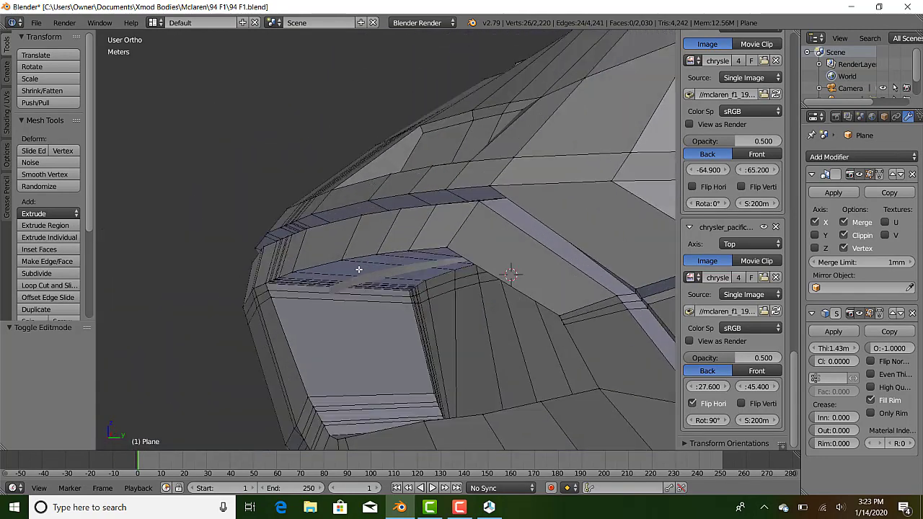
pyautogui.moveTo(372, 295)
pyautogui.mouseDown(button='middle')
pyautogui.moveTo(344, 308)
pyautogui.moveTo(363, 305)
pyautogui.moveTo(360, 293)
pyautogui.moveTo(362, 304)
pyautogui.mouseUp(button='middle')
pyautogui.moveTo(368, 303); pyautogui.dragTo(368, 304, button='middle')
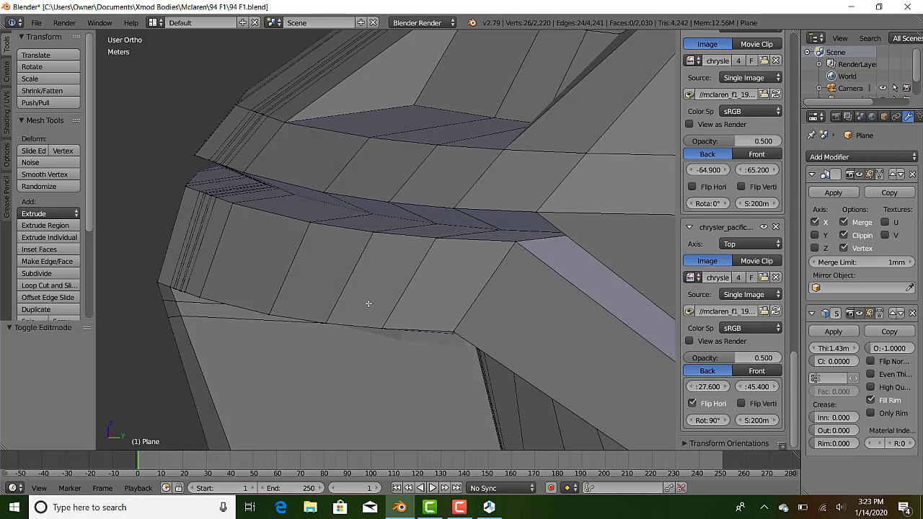
# - Try moving the edge path along the bumper groove's lower lip by -14.8 cm on Y, then undo the move
pyautogui.moveTo(508, 251); pyautogui.dragTo(500, 247, button='middle')
pyautogui.rightClick(494, 243)
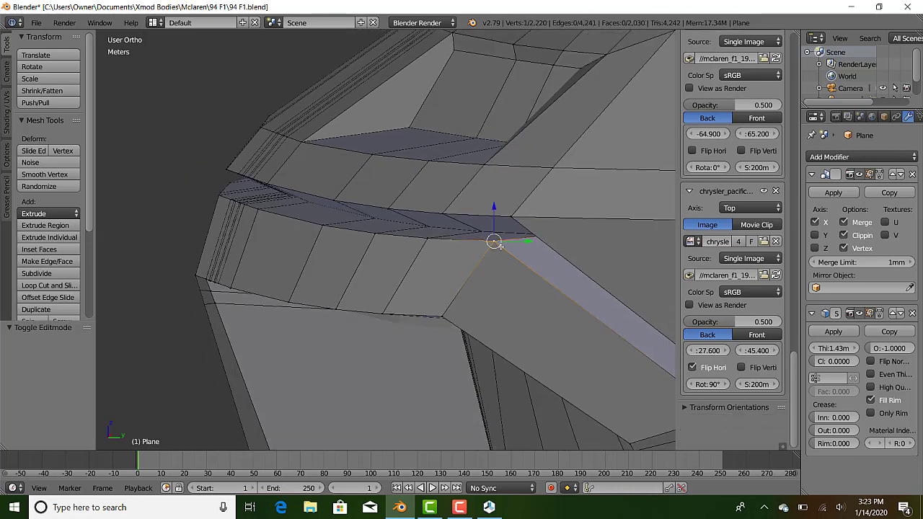
pyautogui.keyDown('ctrl'); pyautogui.rightClick(224, 198); pyautogui.keyUp('ctrl')
pyautogui.moveTo(223, 198); pyautogui.dragTo(329, 227, button='middle')
pyautogui.moveTo(330, 227); pyautogui.dragTo(317, 229)
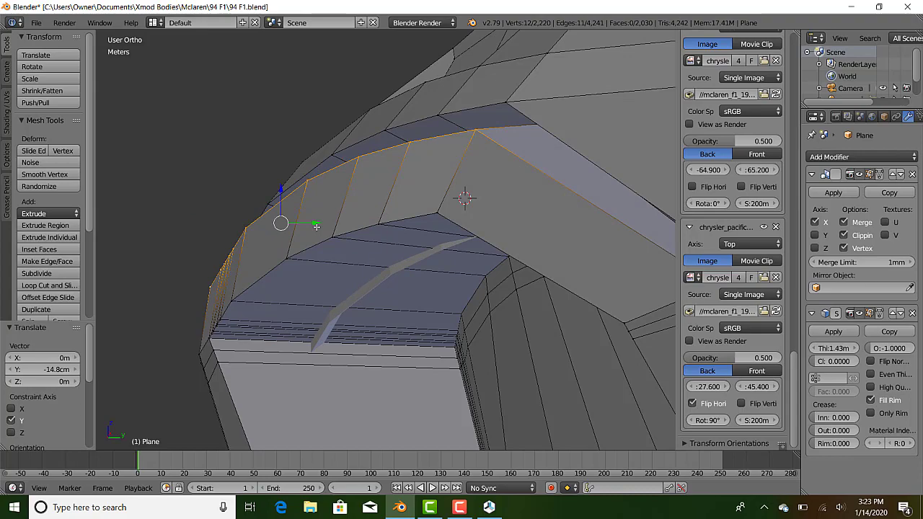
pyautogui.hotkey('ctrl', 'z')
pyautogui.moveTo(316, 229); pyautogui.dragTo(344, 242, button='middle')
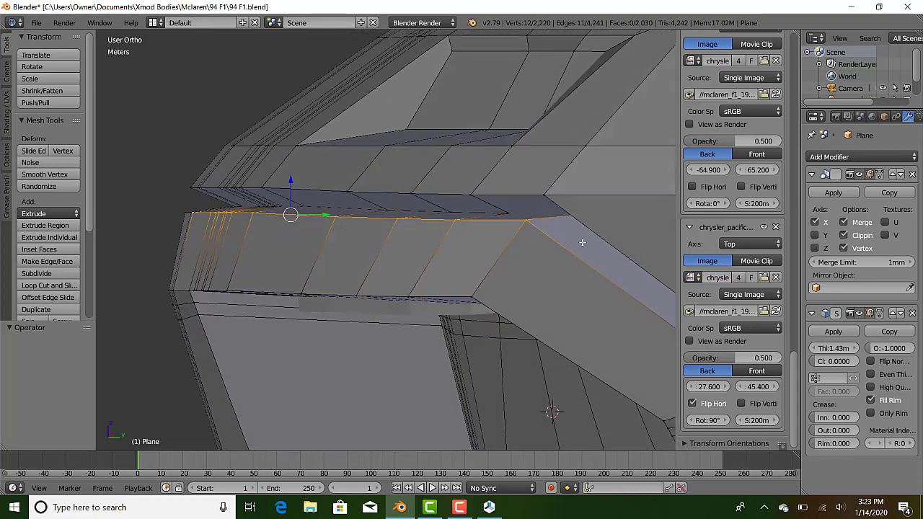
# - Try selecting the shortest path along the groove's inner edge from its outer corner towards the car's centreline
pyautogui.press('z')
pyautogui.rightClick(580, 220)
pyautogui.press('z')
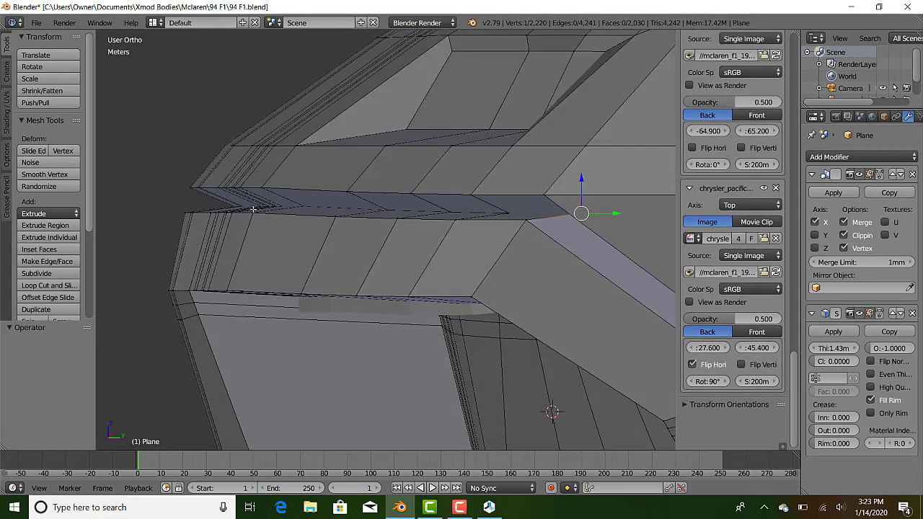
pyautogui.moveTo(263, 213); pyautogui.dragTo(281, 216, button='middle')
pyautogui.scroll(-3, 281, 215)
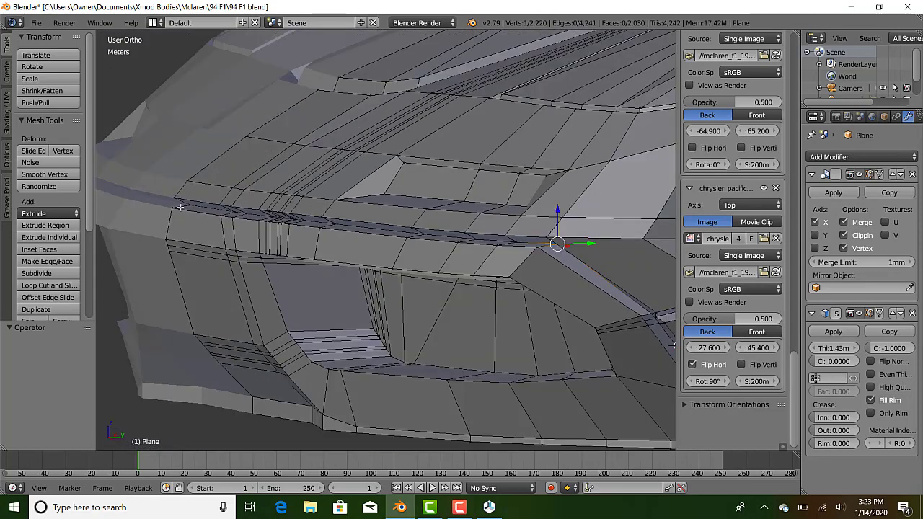
pyautogui.keyDown('ctrl'); pyautogui.rightClick(191, 205); pyautogui.keyUp('ctrl')
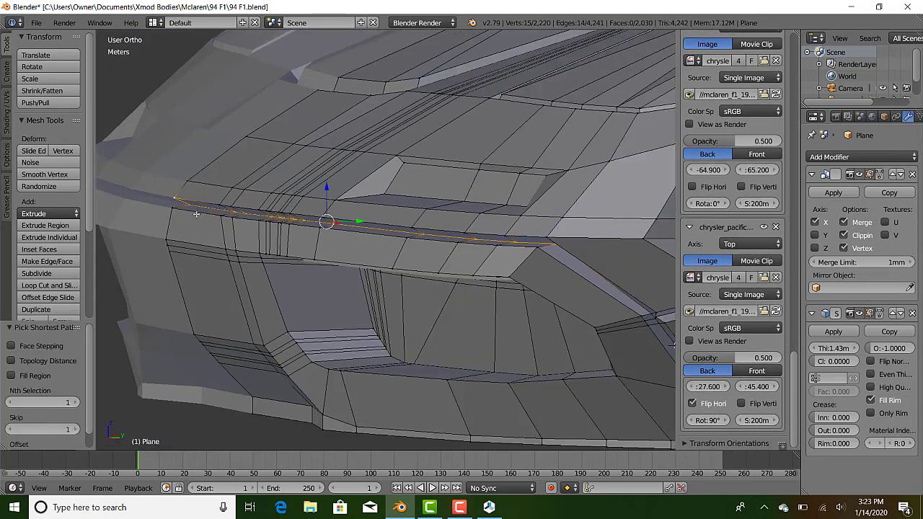
pyautogui.hotkey('ctrl', 'z')
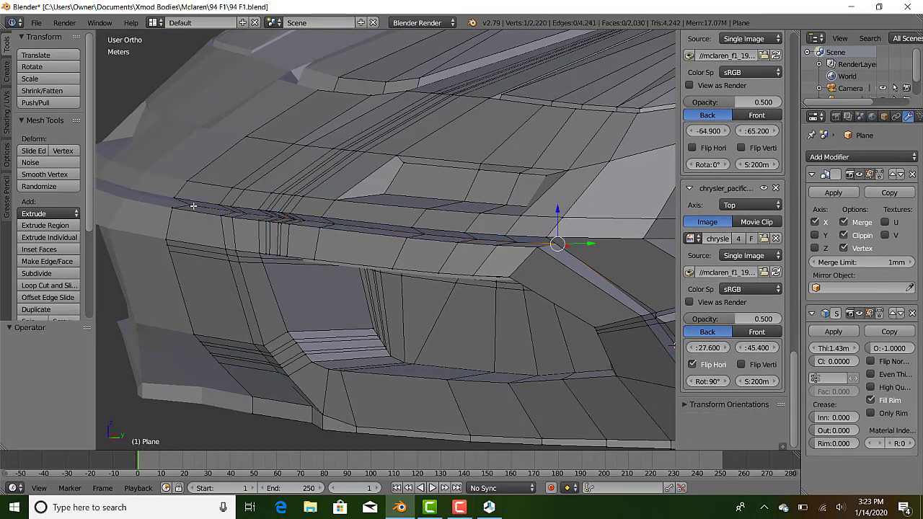
# - Select the edge path along the groove's inner edge from the centreline to its outer corner, using wireframe display
pyautogui.press('z')
pyautogui.rightClick(191, 205)
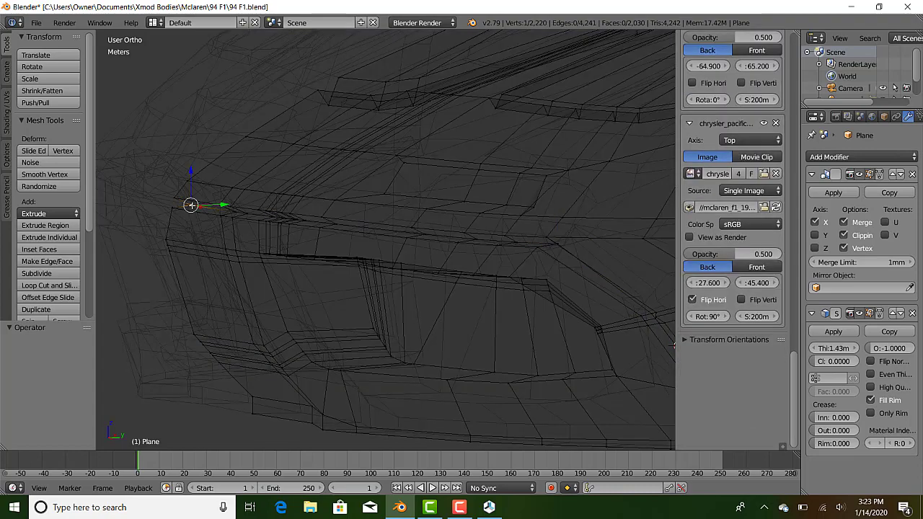
pyautogui.press('z')
pyautogui.press('z')
pyautogui.keyDown('ctrl'); pyautogui.rightClick(559, 243); pyautogui.keyUp('ctrl')
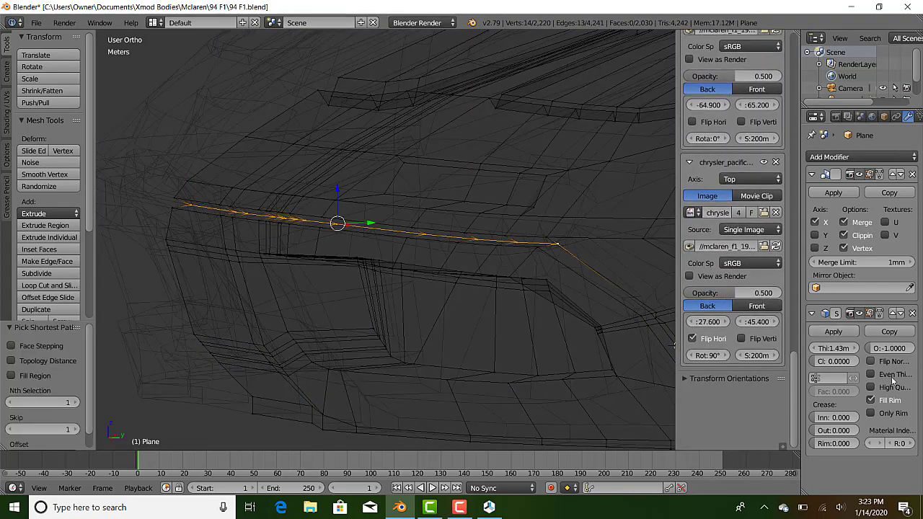
pyautogui.press('z')
# - Examine the bumper corner, the groove and the front opening from the side and from below
pyautogui.moveTo(516, 310)
pyautogui.mouseDown(button='middle')
pyautogui.moveTo(594, 335)
pyautogui.moveTo(482, 281)
pyautogui.moveTo(442, 278)
pyautogui.moveTo(571, 315)
pyautogui.mouseUp(button='middle')
pyautogui.scroll(-4, 481, 281)
pyautogui.keyDown('shift'); pyautogui.moveTo(538, 271); pyautogui.dragTo(285, 330, button='middle'); pyautogui.keyUp('shift')
pyautogui.scroll(1, 491, 262)
pyautogui.keyDown('shift'); pyautogui.moveTo(310, 288); pyautogui.dragTo(515, 269, button='middle'); pyautogui.keyUp('shift')
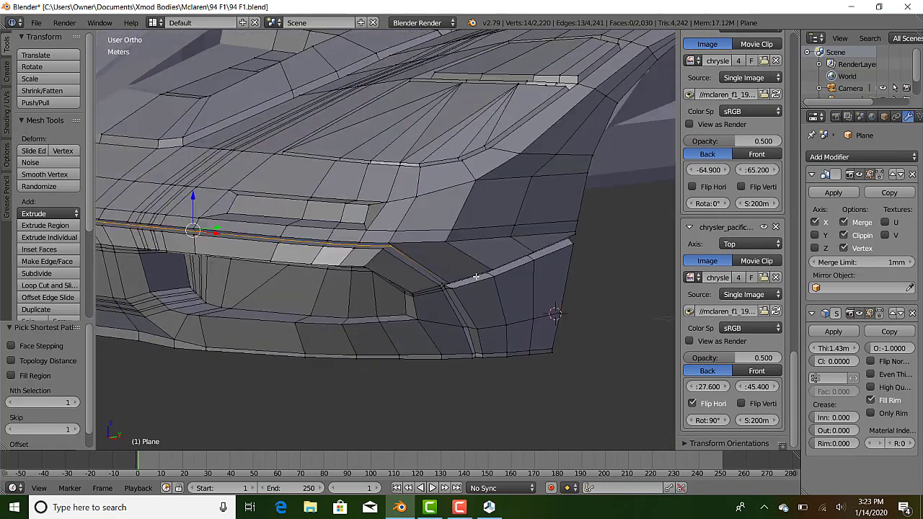
pyautogui.moveTo(289, 361); pyautogui.dragTo(333, 333, button='middle')
pyautogui.scroll(3, 235, 299)
pyautogui.keyDown('shift'); pyautogui.moveTo(256, 300); pyautogui.dragTo(527, 266, button='middle'); pyautogui.keyUp('shift')
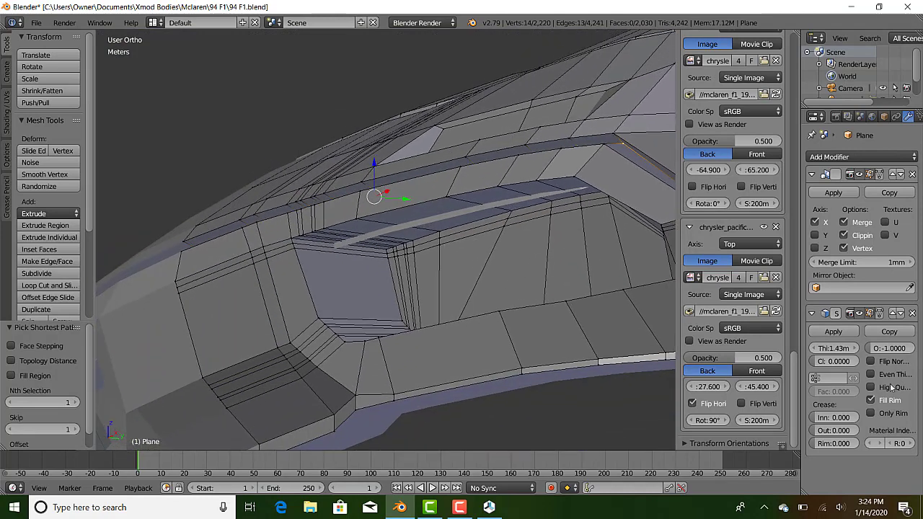
# - Toggle the Solidify modifier's Flip Normals option to compare the shell, leaving it disabled
pyautogui.click(871, 362)
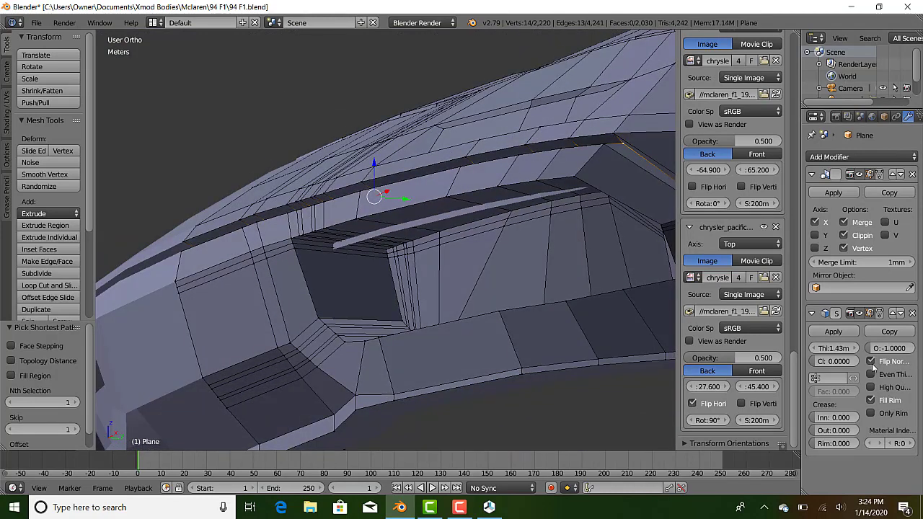
pyautogui.click(872, 362)
pyautogui.click(871, 362)
pyautogui.click(872, 362)
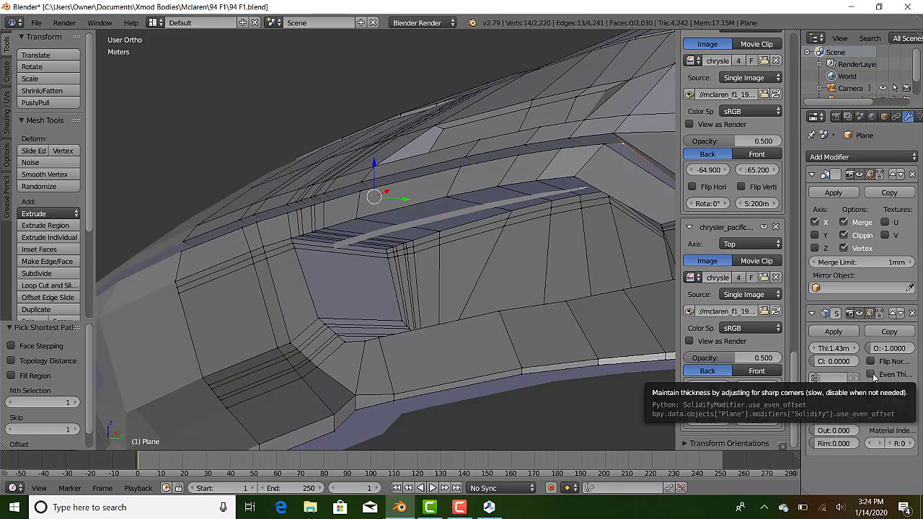
# - Try Solidify's Even Thickness option, check its effect on the whole front end, and disable it again
pyautogui.click(872, 375)
pyautogui.click(872, 375)
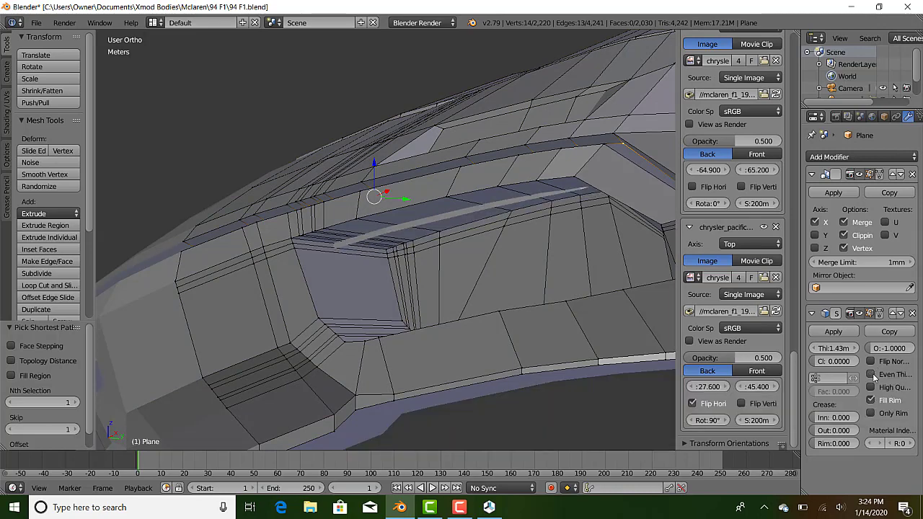
pyautogui.click(872, 375)
pyautogui.click(872, 375)
pyautogui.scroll(-4, 427, 363)
pyautogui.scroll(-4, 469, 365)
pyautogui.moveTo(468, 365); pyautogui.dragTo(526, 352, button='middle')
pyautogui.click(870, 375)
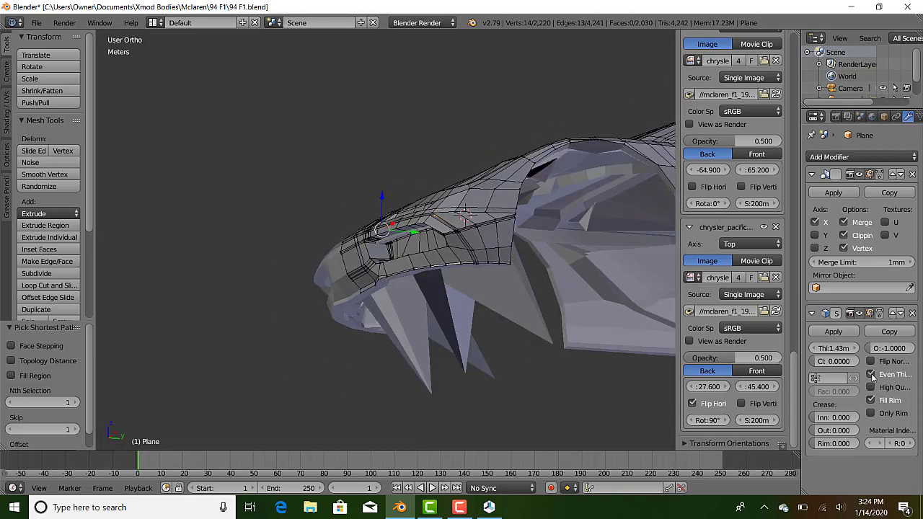
pyautogui.moveTo(397, 380); pyautogui.dragTo(329, 383, button='middle')
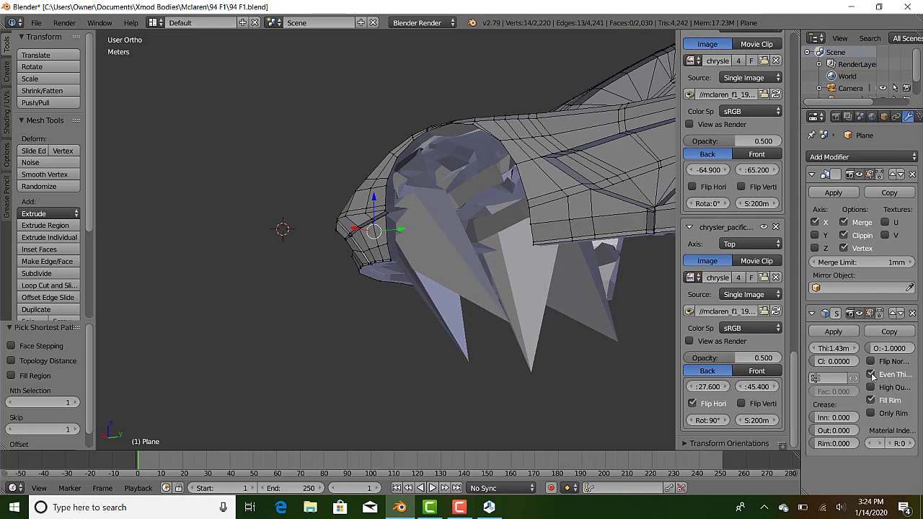
pyautogui.click(871, 375)
# - Try Solidify's High Quality Normals option, check the inner shell in the bumper opening, and disable it again
pyautogui.moveTo(385, 298); pyautogui.dragTo(576, 365, button='middle')
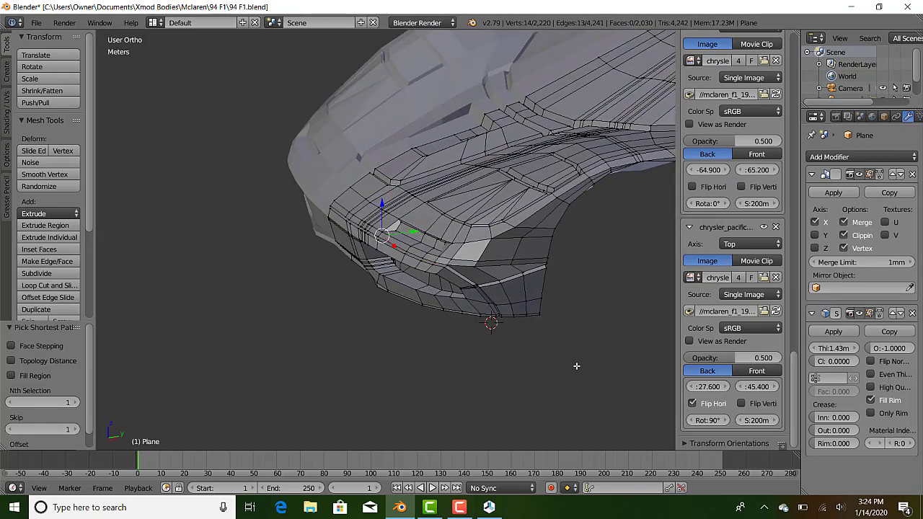
pyautogui.scroll(1, 576, 367)
pyautogui.click(873, 390)
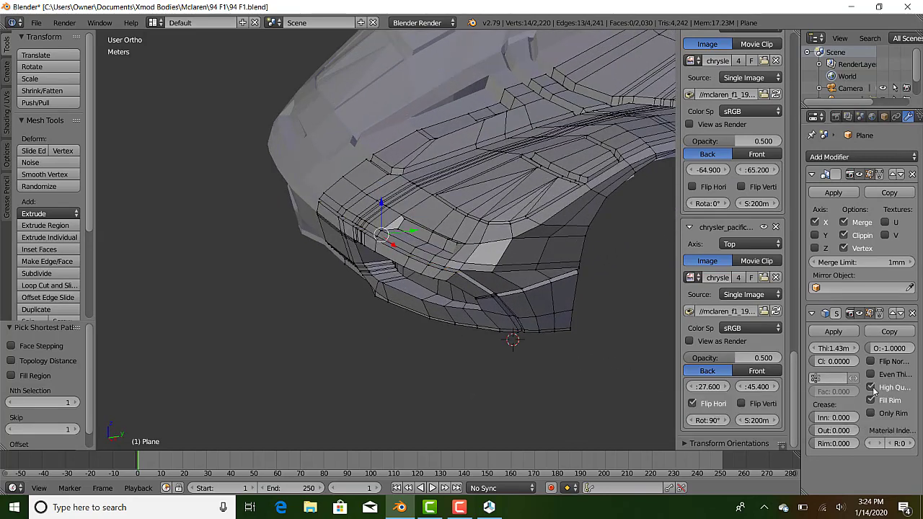
pyautogui.moveTo(336, 310); pyautogui.dragTo(414, 238, button='middle')
pyautogui.scroll(8, 411, 231)
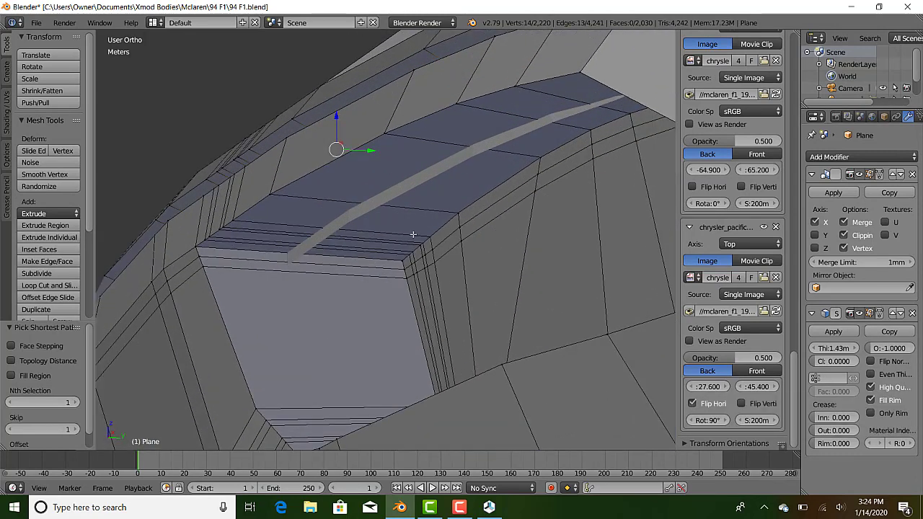
pyautogui.scroll(-3, 412, 232)
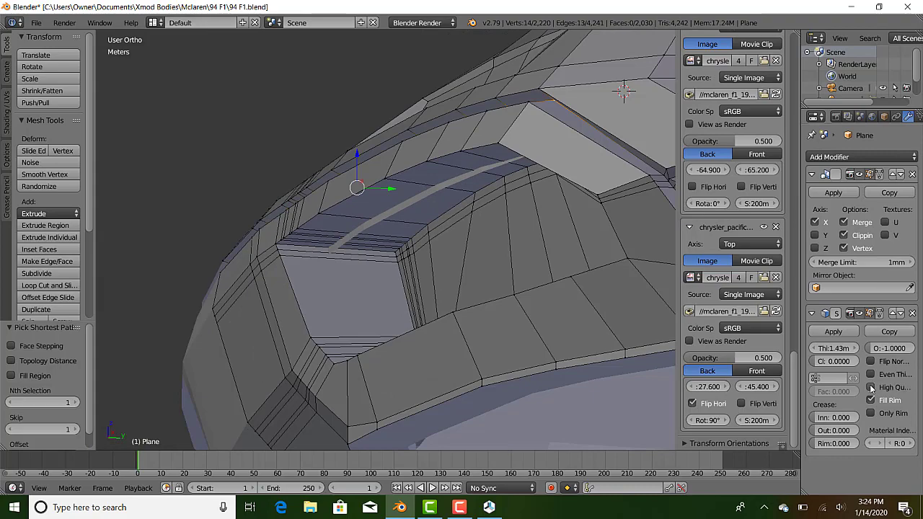
# - Try Solidify's Only Rim option and toggle Fill Rim while checking the bumper from the inside
pyautogui.click(871, 414)
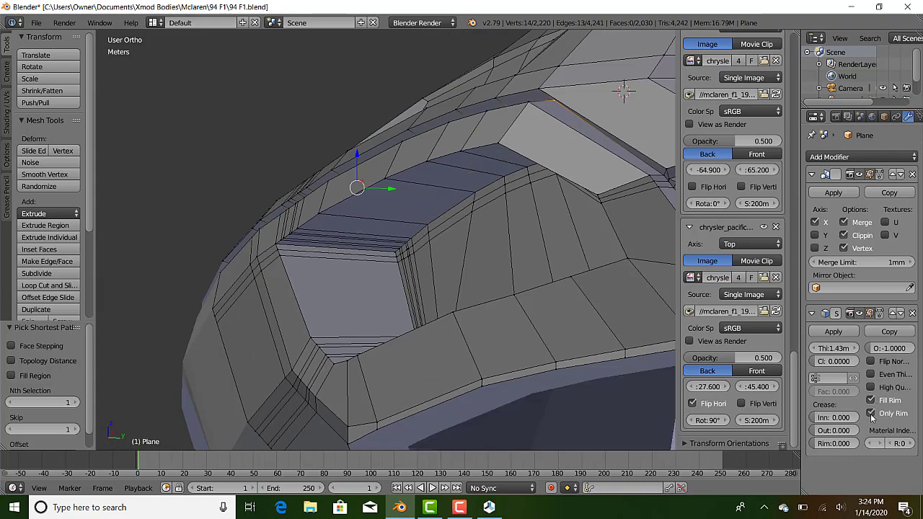
pyautogui.moveTo(402, 322)
pyautogui.mouseDown(button='middle')
pyautogui.moveTo(342, 322)
pyautogui.moveTo(322, 336)
pyautogui.moveTo(278, 327)
pyautogui.moveTo(185, 336)
pyautogui.moveTo(213, 330)
pyautogui.moveTo(243, 377)
pyautogui.moveTo(206, 342)
pyautogui.moveTo(330, 356)
pyautogui.moveTo(406, 306)
pyautogui.moveTo(432, 339)
pyautogui.moveTo(389, 374)
pyautogui.moveTo(606, 381)
pyautogui.mouseUp(button='middle')
pyautogui.click(871, 400)
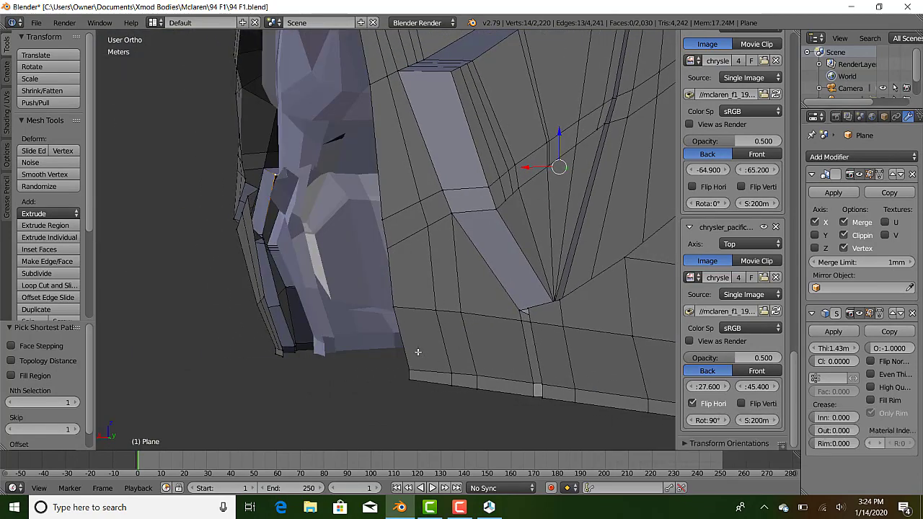
pyautogui.moveTo(417, 352); pyautogui.dragTo(346, 326, button='middle')
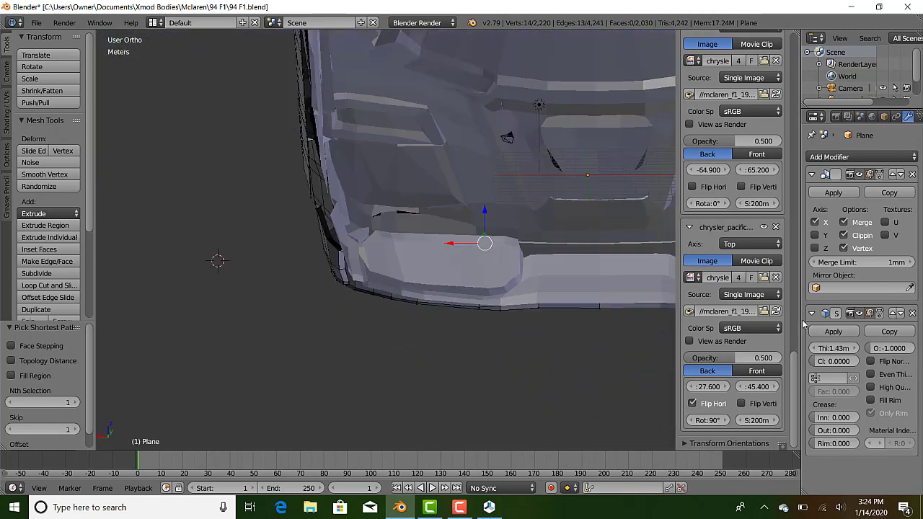
pyautogui.click(871, 400)
pyautogui.click(871, 400)
pyautogui.click(871, 400)
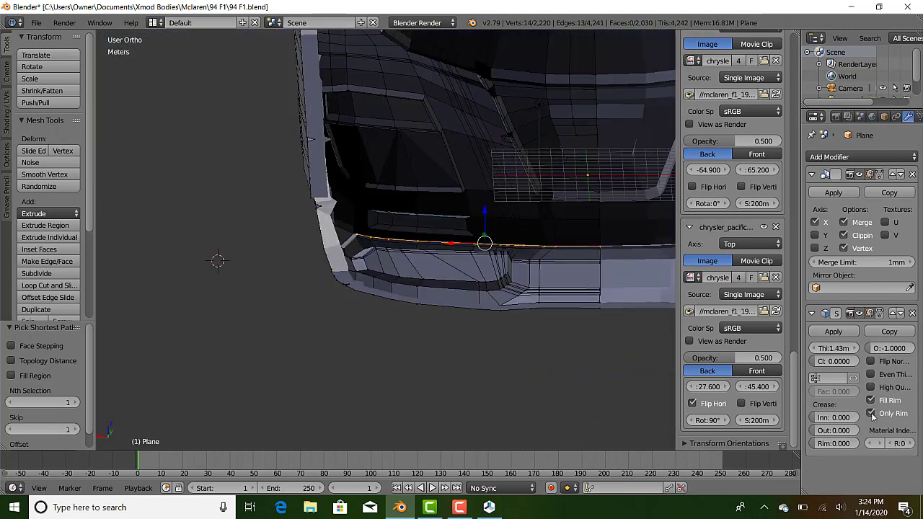
# - Compare the bumper's lower and wheel arch edges with Fill Rim off and on, leaving Fill Rim enabled
pyautogui.click(871, 400)
pyautogui.moveTo(468, 261); pyautogui.dragTo(430, 237, button='middle')
pyautogui.scroll(-5, 346, 245)
pyautogui.scroll(9, 308, 249)
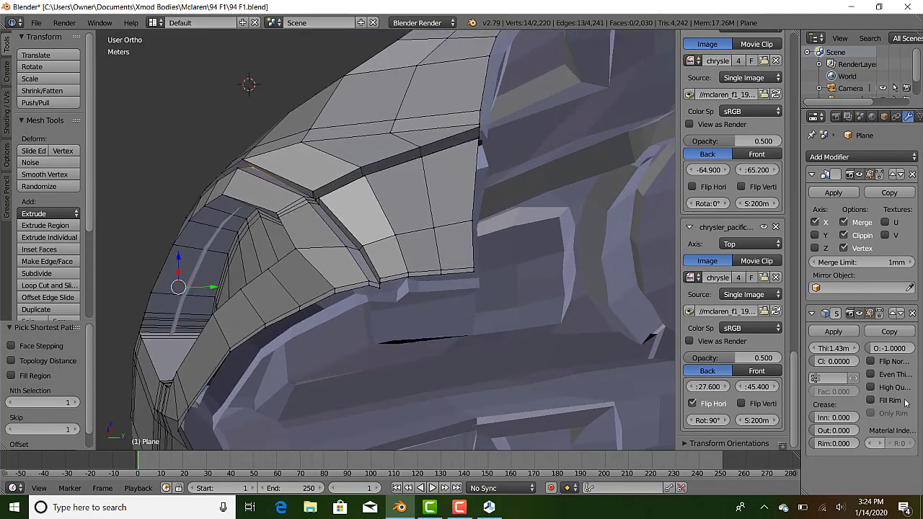
pyautogui.click(881, 397)
pyautogui.click(881, 398)
pyautogui.click(882, 398)
pyautogui.click(882, 398)
pyautogui.click(882, 398)
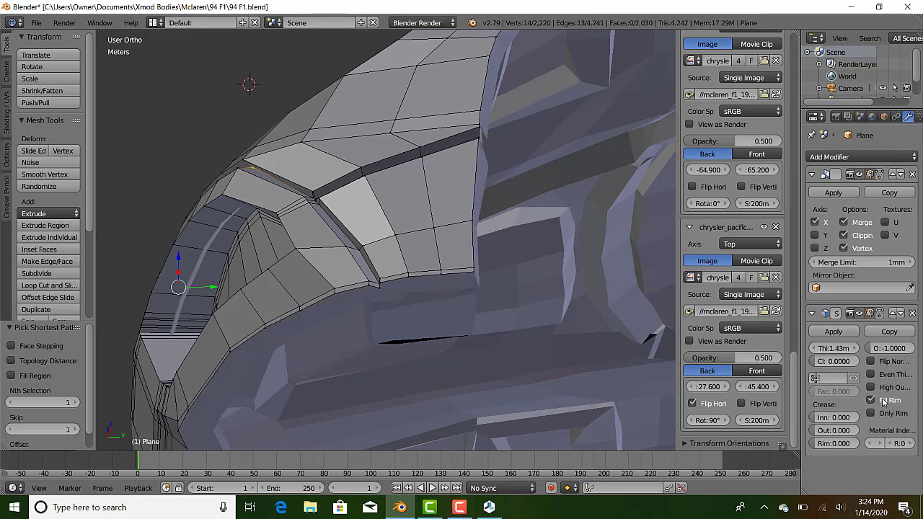
pyautogui.moveTo(256, 297); pyautogui.dragTo(270, 333, button='middle')
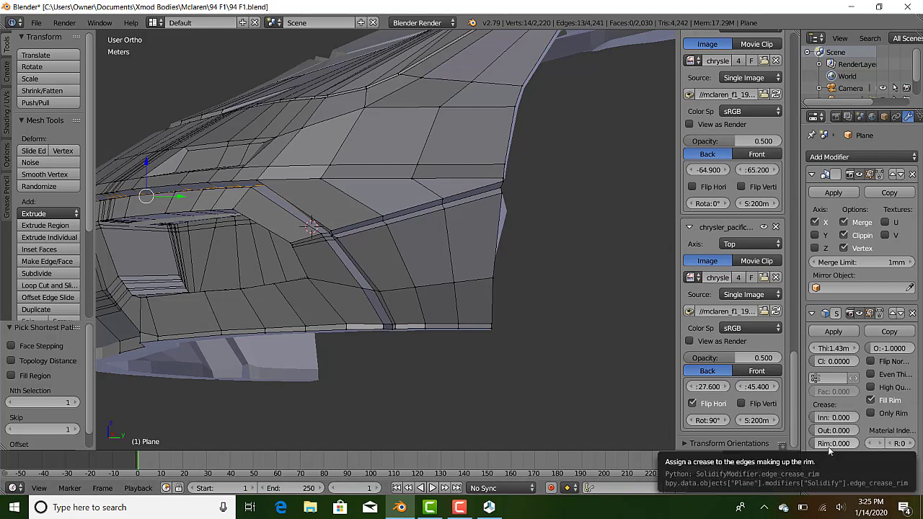
# - Try Solidify's Rim crease at about 0.984, check the bumper's lower edge, and return the crease to 0
pyautogui.moveTo(834, 443); pyautogui.dragTo(857, 444)
pyautogui.moveTo(599, 393); pyautogui.dragTo(519, 408, button='middle')
pyautogui.scroll(3, 454, 345)
pyautogui.moveTo(453, 346); pyautogui.dragTo(364, 213, button='middle')
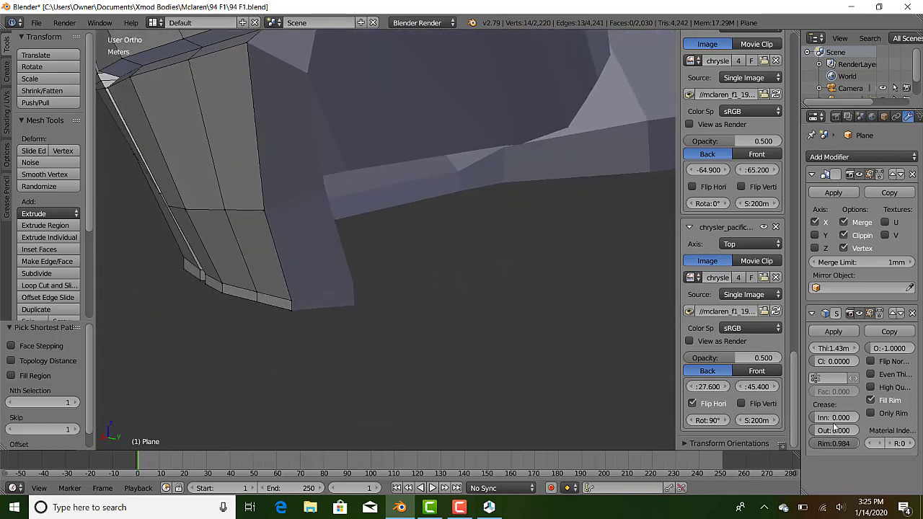
pyautogui.moveTo(835, 443); pyautogui.dragTo(808, 417)
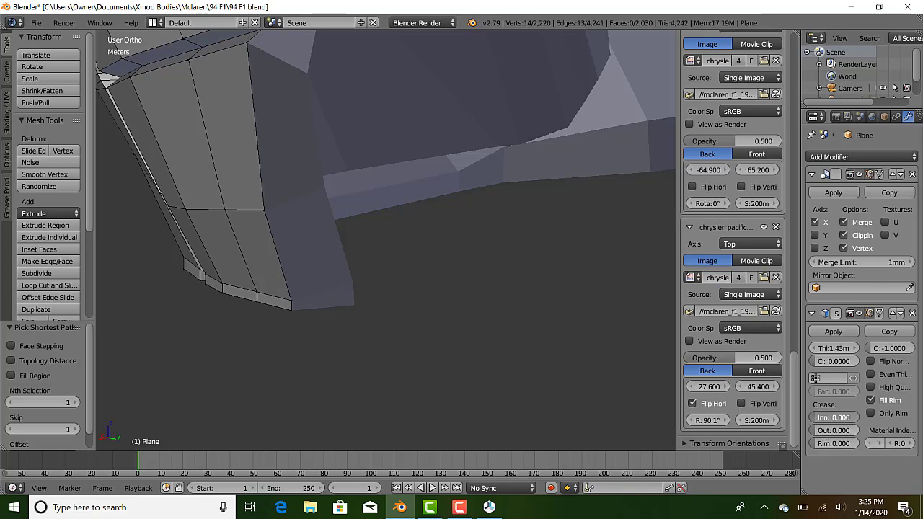
pyautogui.click(604, 362)
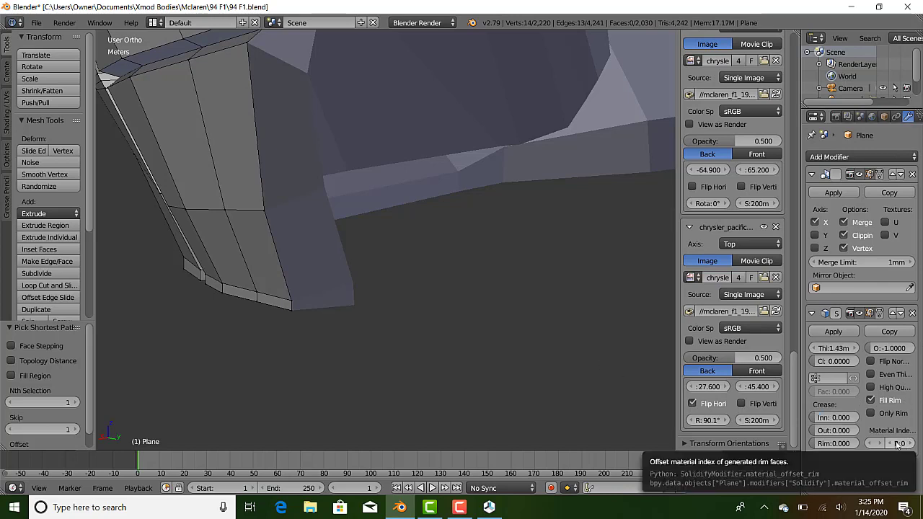
# - Try a Solidify rim material index offset of -19 and reset it to 0
pyautogui.moveTo(897, 444); pyautogui.dragTo(912, 445)
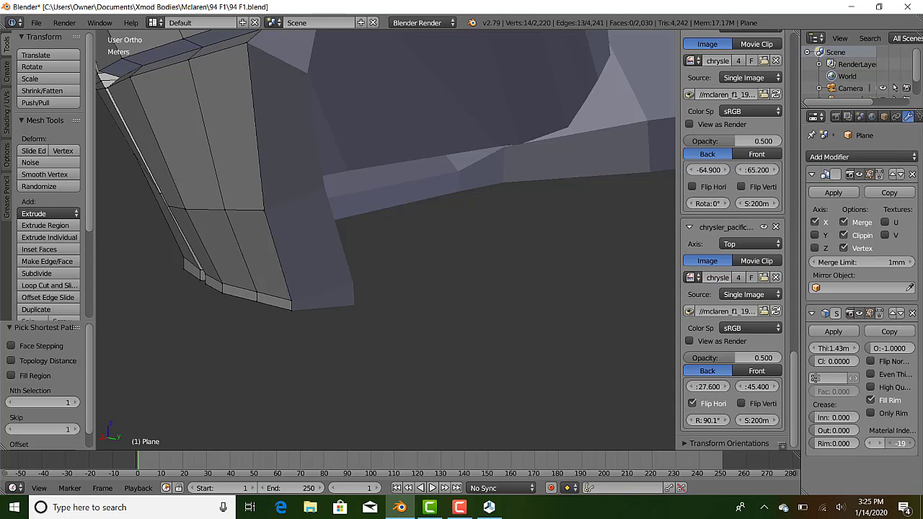
pyautogui.click(899, 447)
pyautogui.write('0')
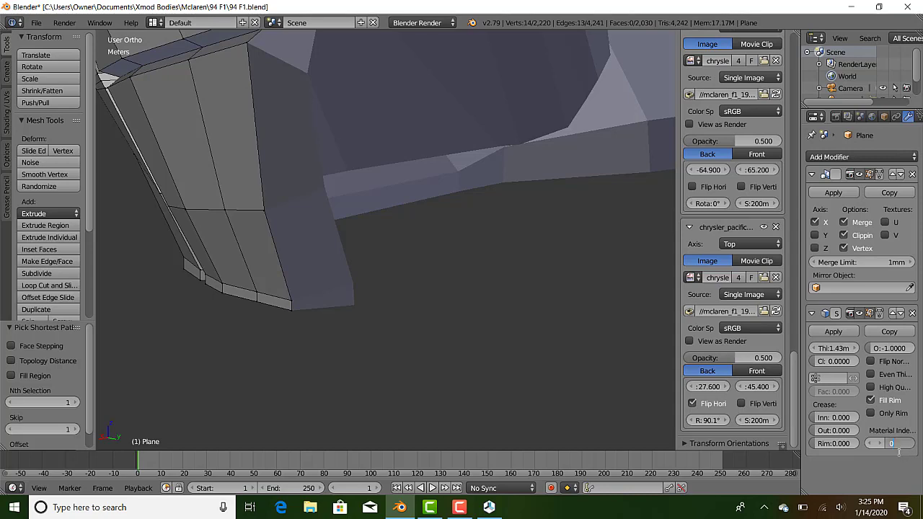
pyautogui.click(899, 453)
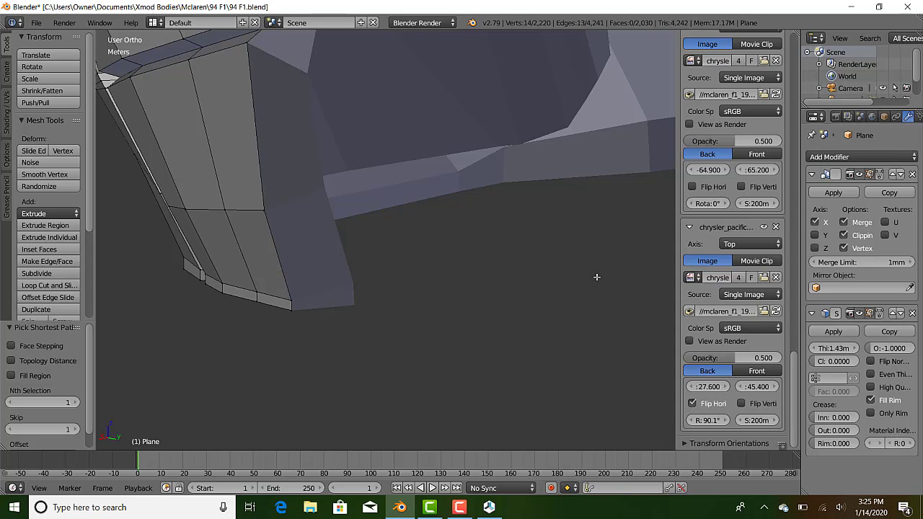
# - Examine the front bumper opening and the whole front end for inner shell poke-through, in both Edit Mode and Object Mode
pyautogui.scroll(-4, 554, 281)
pyautogui.scroll(4, 479, 293)
pyautogui.scroll(-6, 417, 265)
pyautogui.moveTo(415, 266); pyautogui.dragTo(513, 225, button='middle')
pyautogui.scroll(3, 269, 177)
pyautogui.keyDown('shift'); pyautogui.moveTo(225, 184); pyautogui.dragTo(416, 137, button='middle'); pyautogui.keyUp('shift')
pyautogui.scroll(4, 462, 276)
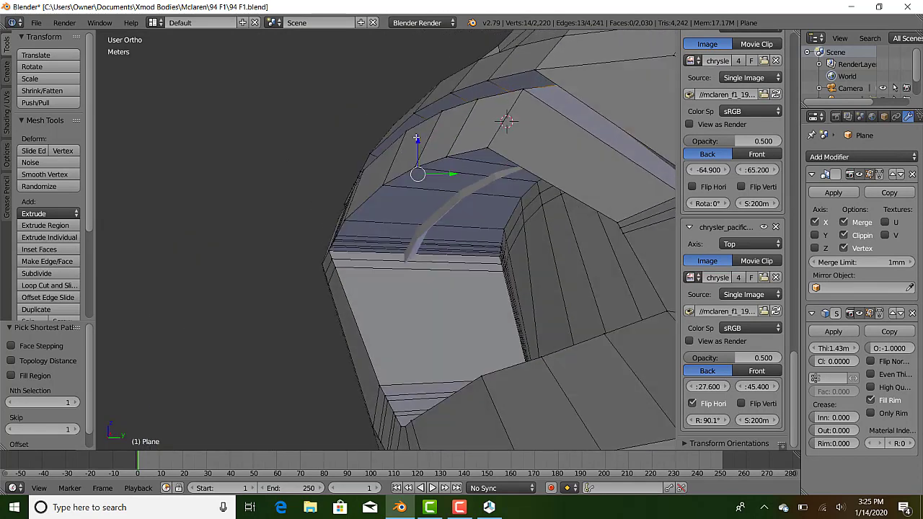
pyautogui.moveTo(416, 137); pyautogui.dragTo(419, 123)
pyautogui.moveTo(419, 123); pyautogui.dragTo(446, 144, button='middle')
pyautogui.press('Tab')
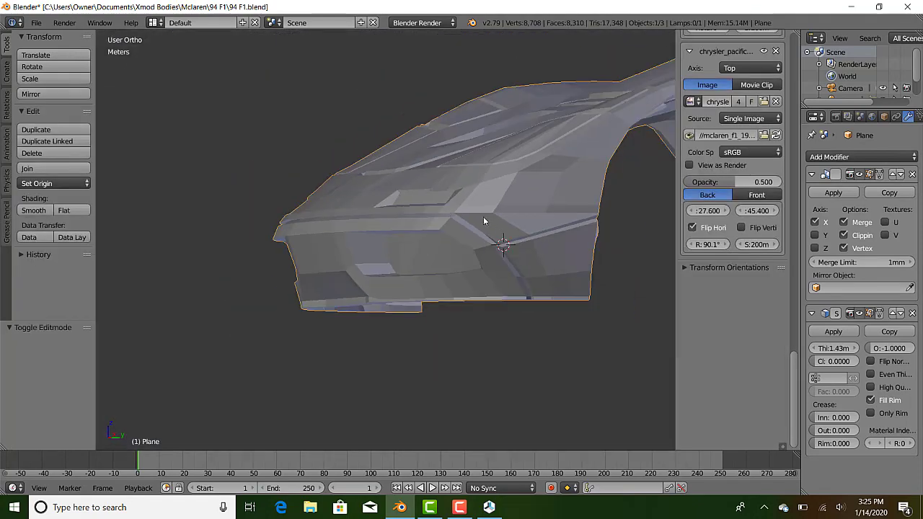
pyautogui.moveTo(483, 220); pyautogui.dragTo(318, 242, button='middle')
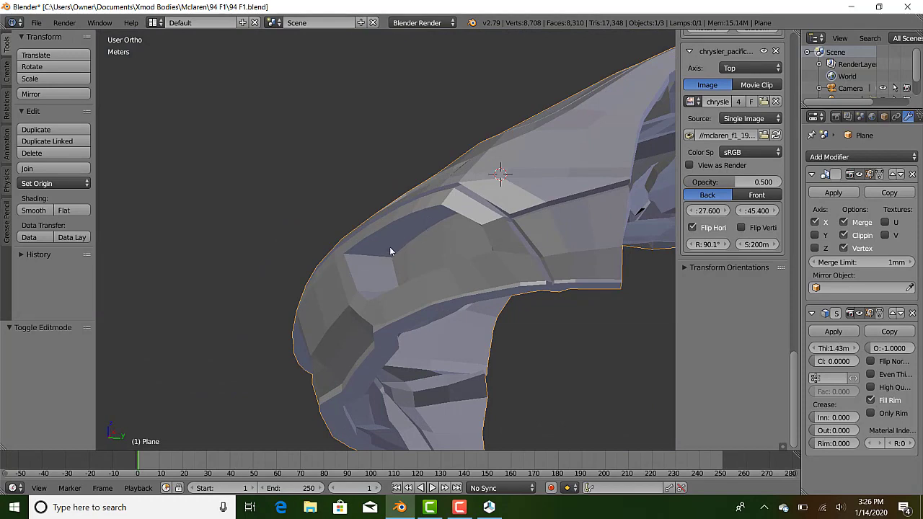
pyautogui.scroll(-6, 443, 238)
pyautogui.moveTo(506, 198); pyautogui.dragTo(310, 316, button='middle')
pyautogui.scroll(6, 431, 255)
pyautogui.moveTo(430, 256); pyautogui.dragTo(508, 277, button='middle')
# - In Edit Mode, select the vertex path along the upper edge of the side window opening
pyautogui.press('Tab')
pyautogui.rightClick(466, 331)
pyautogui.scroll(-2, 616, 328)
pyautogui.keyDown('shift'); pyautogui.moveTo(620, 316); pyautogui.dragTo(290, 295, button='middle'); pyautogui.keyUp('shift')
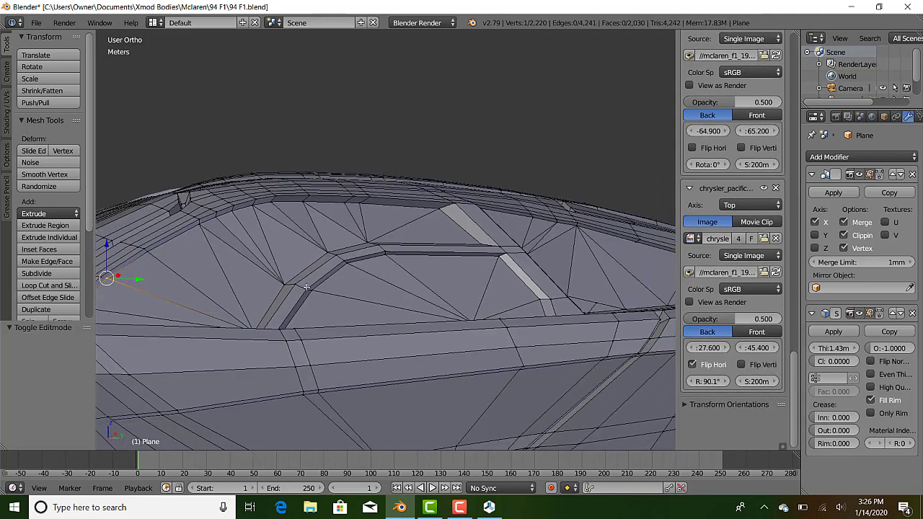
pyautogui.scroll(3, 407, 271)
pyautogui.keyDown('ctrl'); pyautogui.rightClick(479, 191); pyautogui.keyUp('ctrl')
pyautogui.moveTo(339, 214); pyautogui.dragTo(441, 250, button='middle')
pyautogui.scroll(-4, 319, 252)
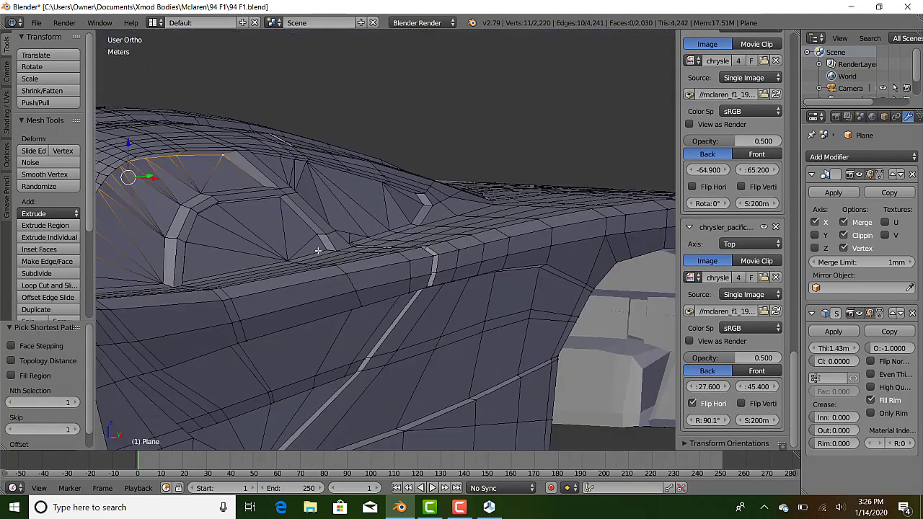
pyautogui.keyDown('shift'); pyautogui.moveTo(224, 257); pyautogui.dragTo(454, 280, button='middle'); pyautogui.keyUp('shift')
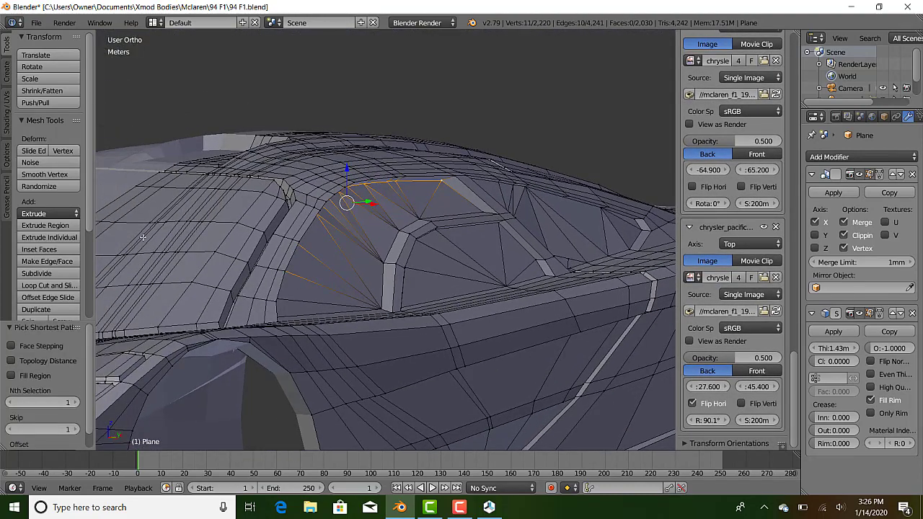
pyautogui.scroll(2, 288, 198)
pyautogui.moveTo(289, 197); pyautogui.dragTo(321, 202, button='middle')
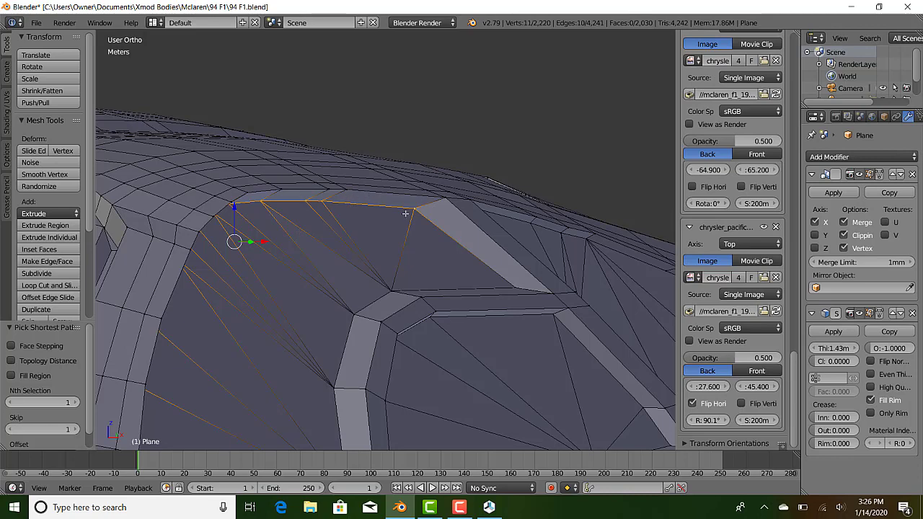
# - Try a single Loop Cut and Slide along the narrow frame strip around the side window
pyautogui.scroll(6, 419, 214)
pyautogui.scroll(-1, 286, 223)
pyautogui.scroll(-1, 62, 278)
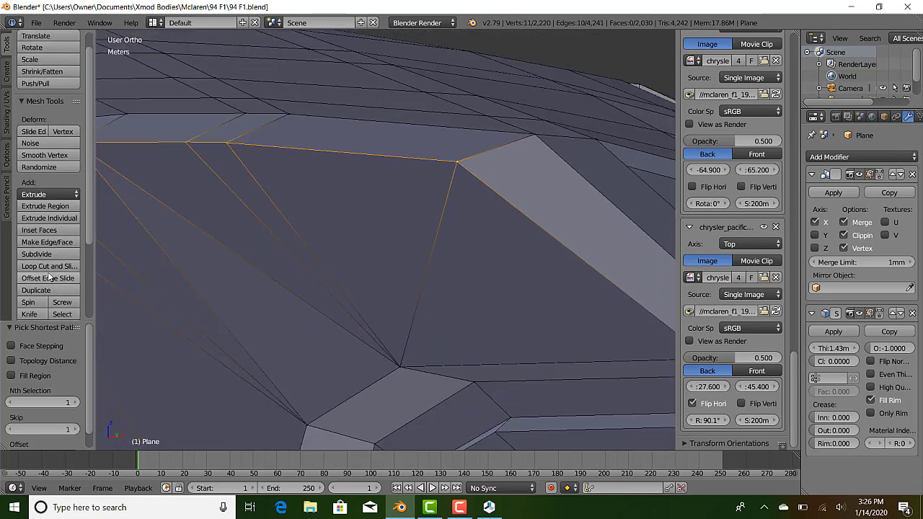
pyautogui.click(49, 268)
pyautogui.click(492, 151)
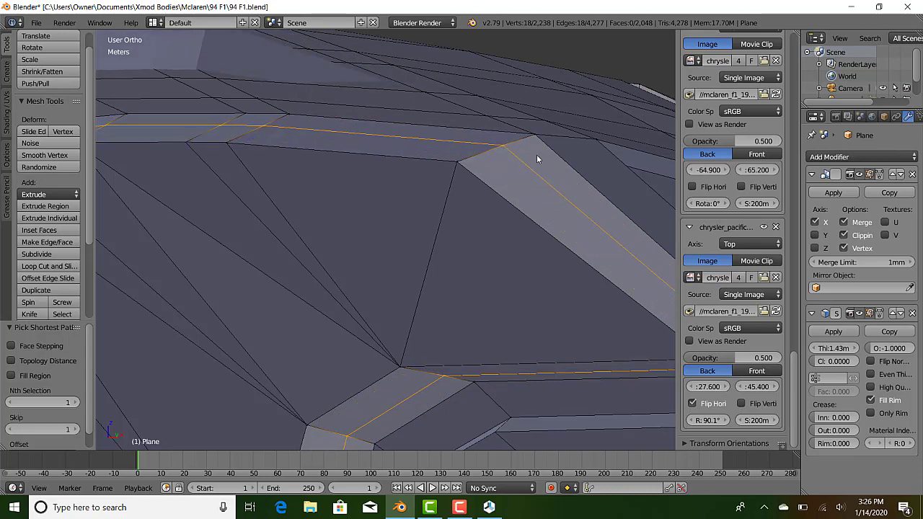
pyautogui.click(503, 171)
# - Examine the inner shell above the side window with the extra loop, then undo the loop cut
pyautogui.scroll(4, 502, 173)
pyautogui.scroll(-8, 497, 178)
pyautogui.moveTo(421, 190); pyautogui.dragTo(421, 193, button='middle')
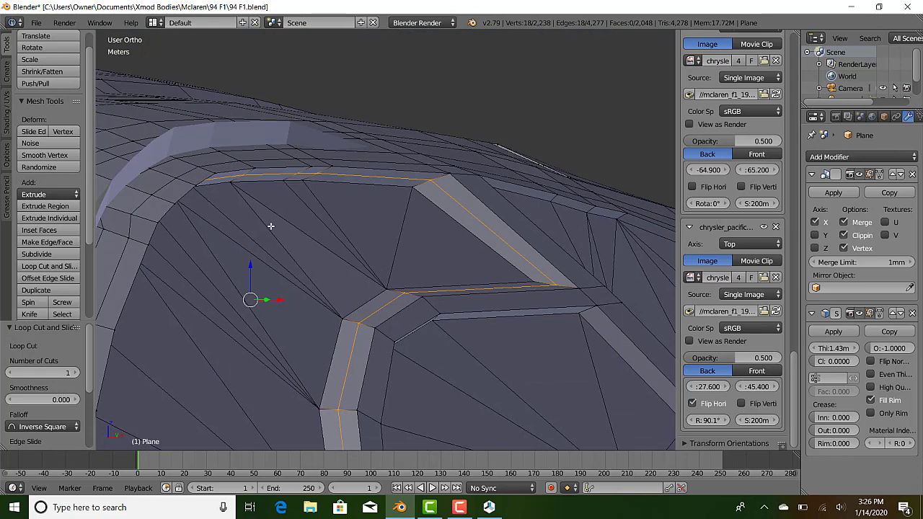
pyautogui.keyDown('shift'); pyautogui.moveTo(270, 226); pyautogui.dragTo(425, 180, button='middle'); pyautogui.keyUp('shift')
pyautogui.scroll(-2, 427, 185)
pyautogui.hotkey('ctrl', 'z')
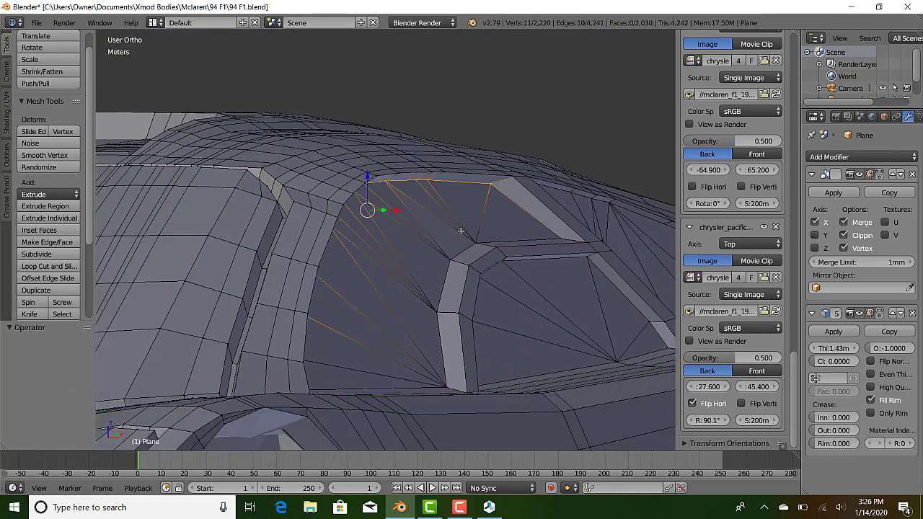
# - Repeat the single loop cut around the side window frame, trying different slide positions and leaving the loop centred
pyautogui.scroll(2, 351, 199)
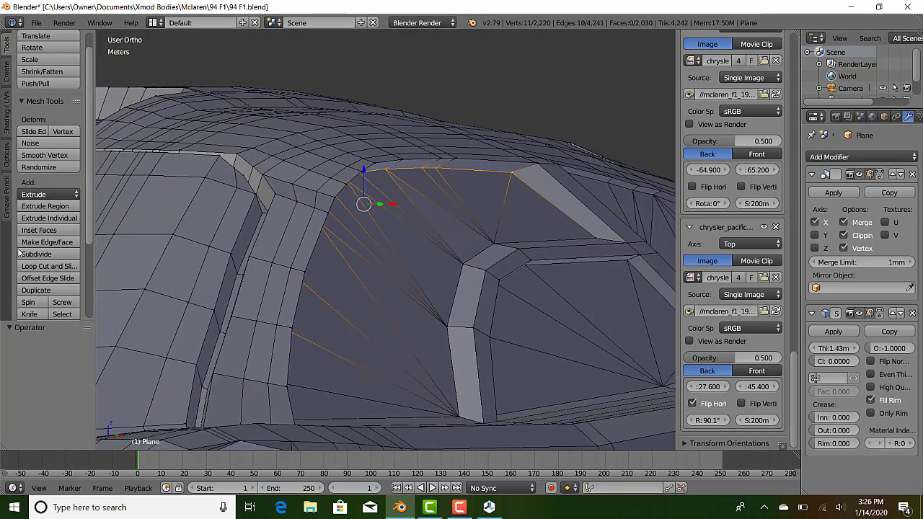
pyautogui.click(529, 167)
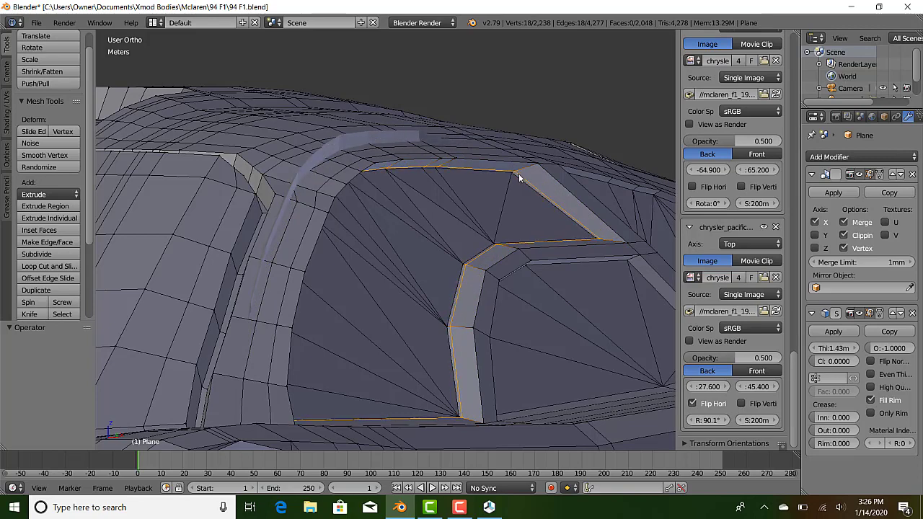
pyautogui.press('g')
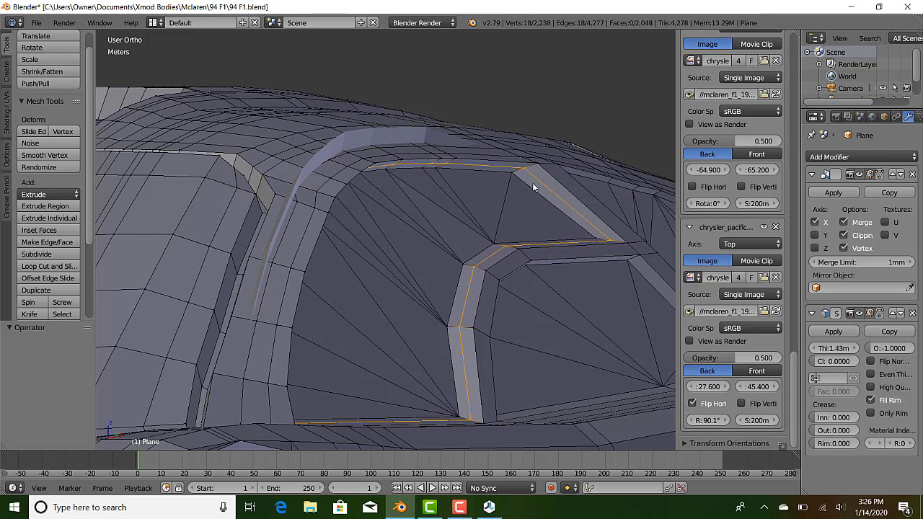
pyautogui.rightClick(537, 182)
pyautogui.scroll(3, 529, 179)
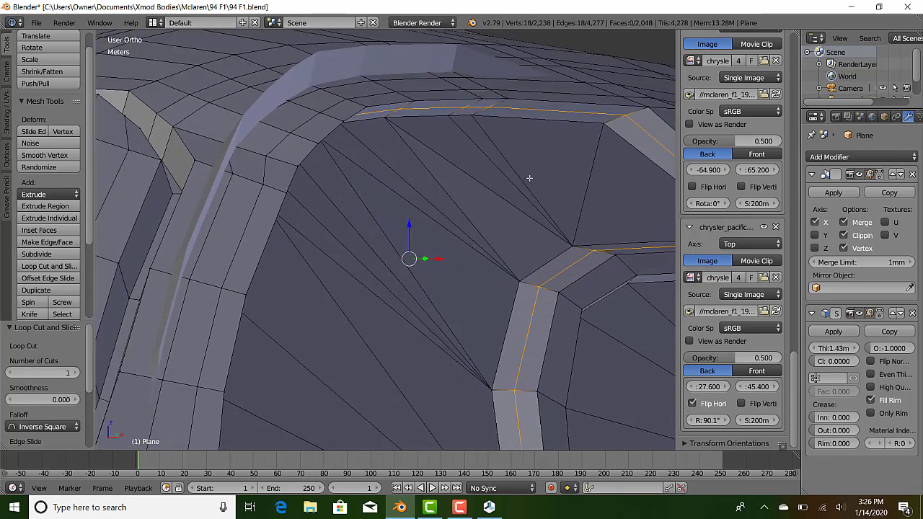
# - Compare the new window frame loop with the shell surface above the roof edge, and undo the repeated loop cut
pyautogui.keyDown('shift'); pyautogui.moveTo(553, 179); pyautogui.dragTo(359, 250, button='middle'); pyautogui.keyUp('shift')
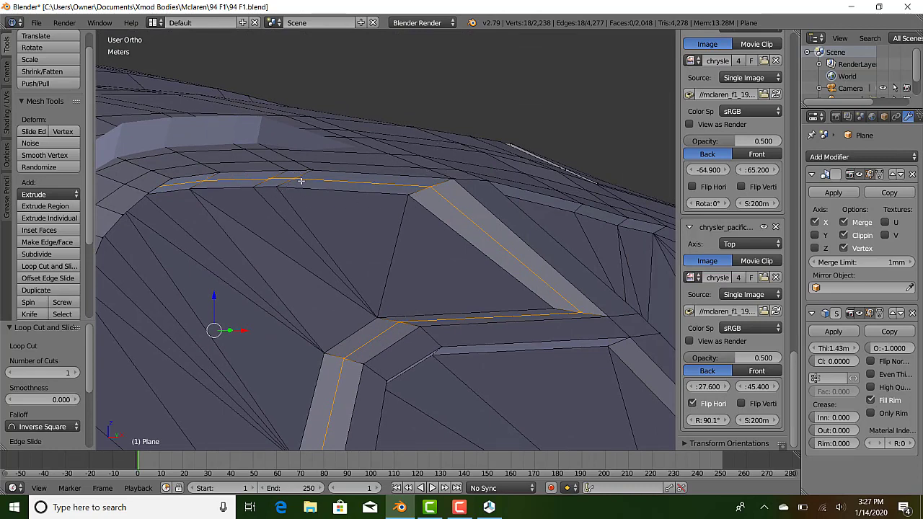
pyautogui.scroll(3, 301, 181)
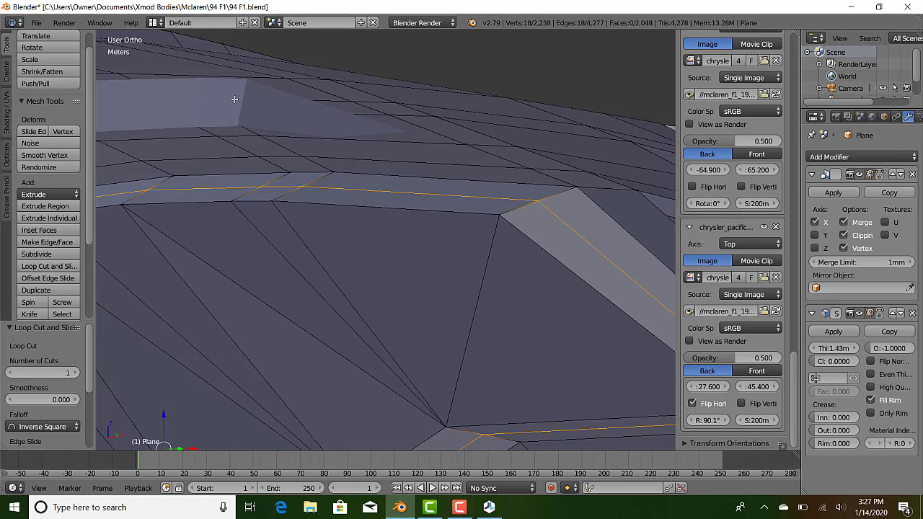
pyautogui.scroll(-7, 299, 128)
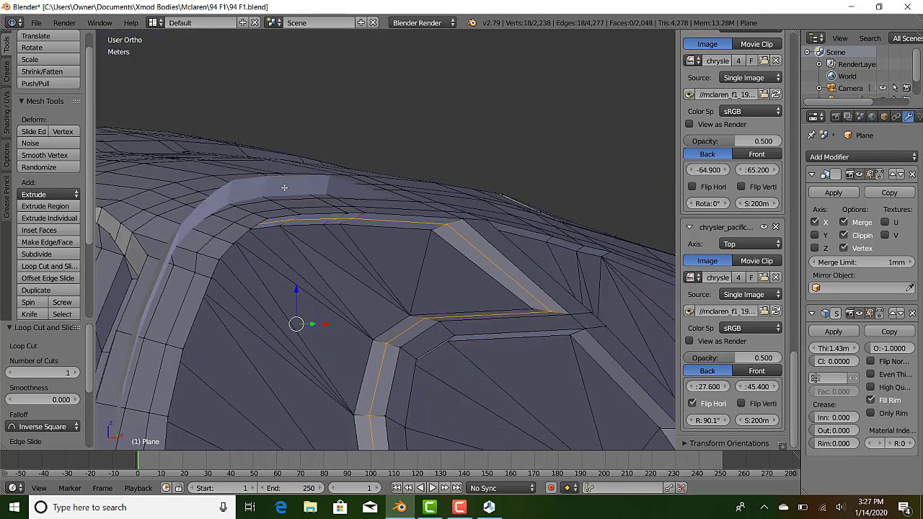
pyautogui.keyDown('shift'); pyautogui.moveTo(328, 205); pyautogui.dragTo(362, 130, button='middle'); pyautogui.keyUp('shift')
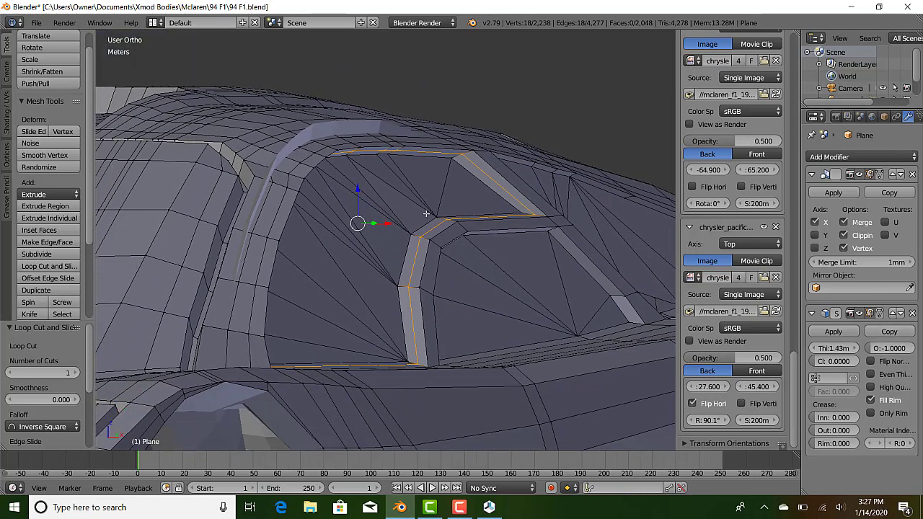
pyautogui.hotkey('ctrl', 'z')
# - Try raising the Solidify thickness to 9.03 m to see its effect around the side window, and lower it again
pyautogui.moveTo(455, 203); pyautogui.dragTo(332, 152, button='middle')
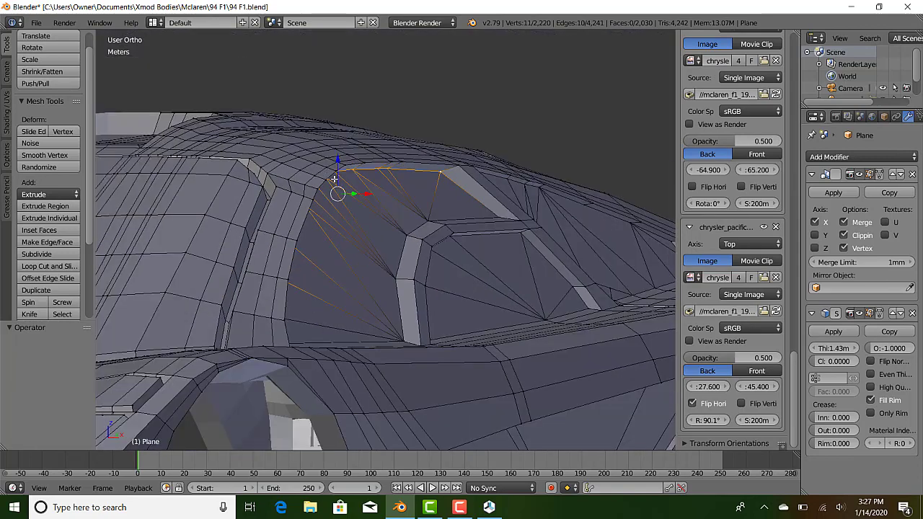
pyautogui.moveTo(345, 186); pyautogui.dragTo(353, 183, button='middle')
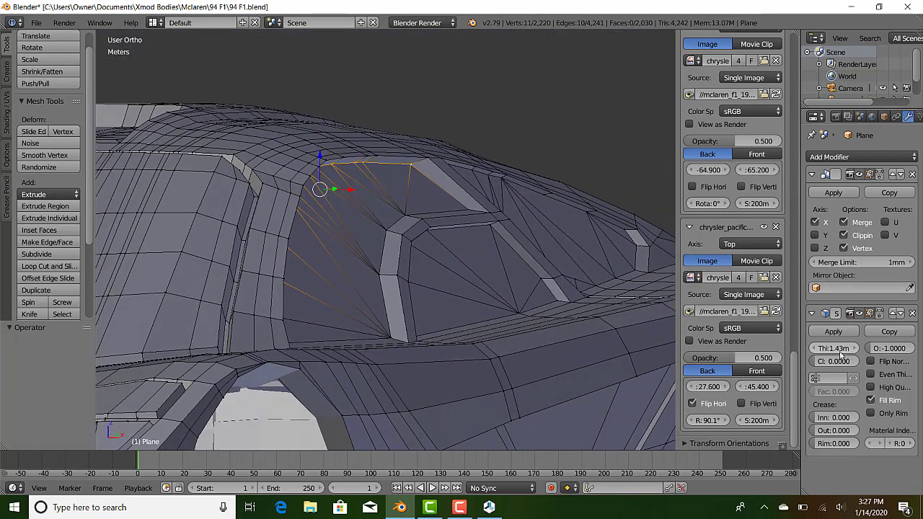
pyautogui.moveTo(839, 351); pyautogui.dragTo(894, 351)
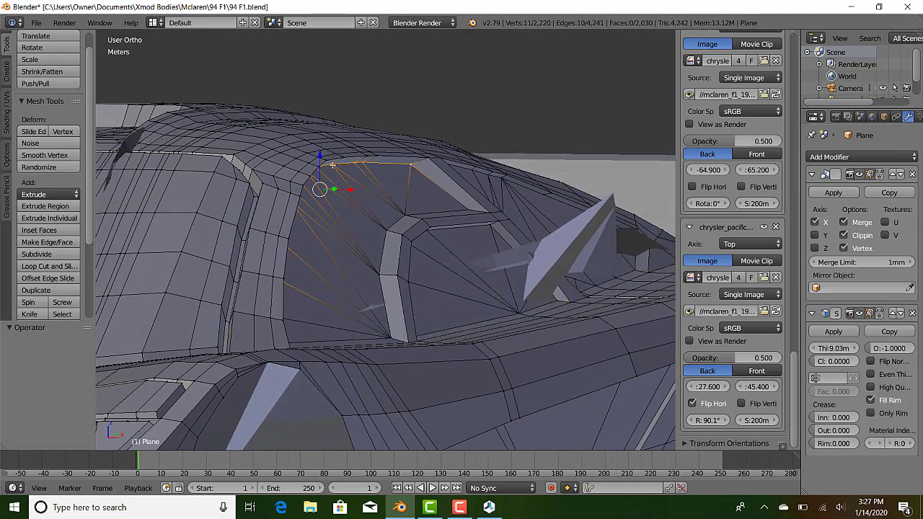
pyautogui.moveTo(836, 351); pyautogui.dragTo(783, 351)
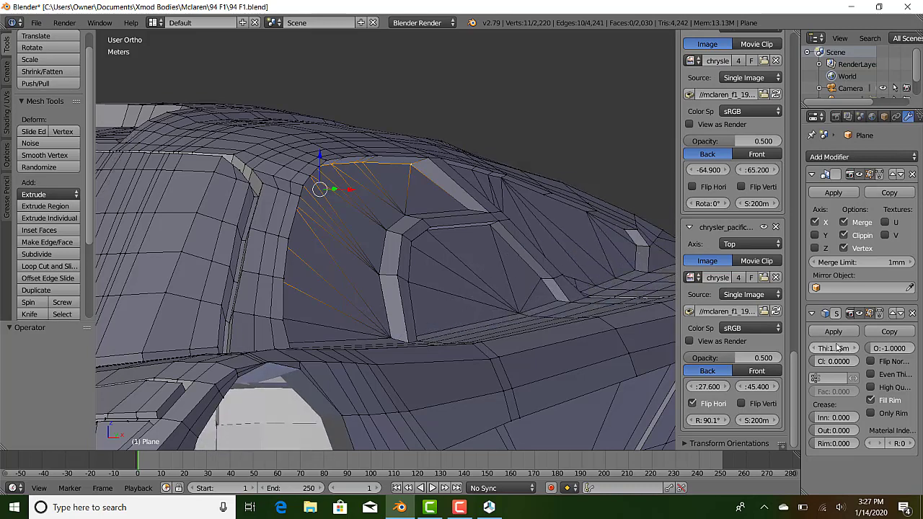
# - Set the Solidify thickness to 1.4 m
pyautogui.click(834, 349)
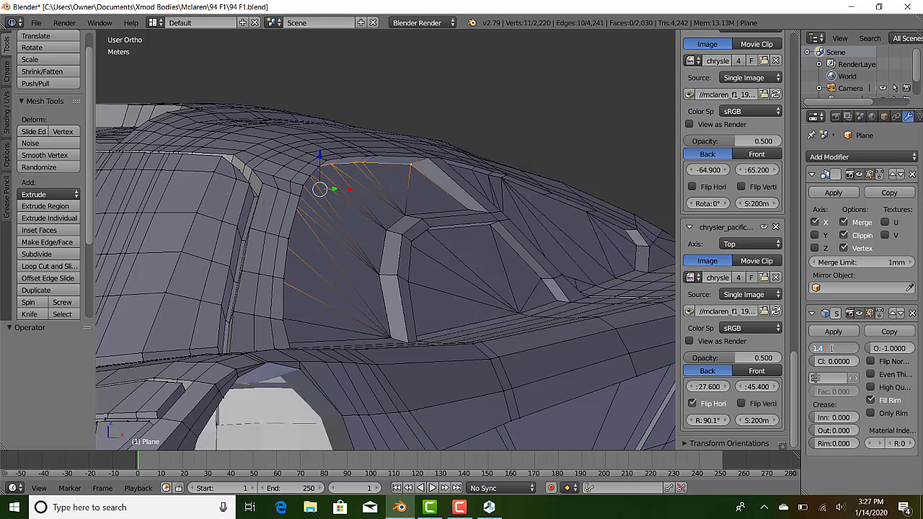
pyautogui.write('1.4')
pyautogui.press('Return')
pyautogui.moveTo(311, 133); pyautogui.dragTo(315, 156, button='middle')
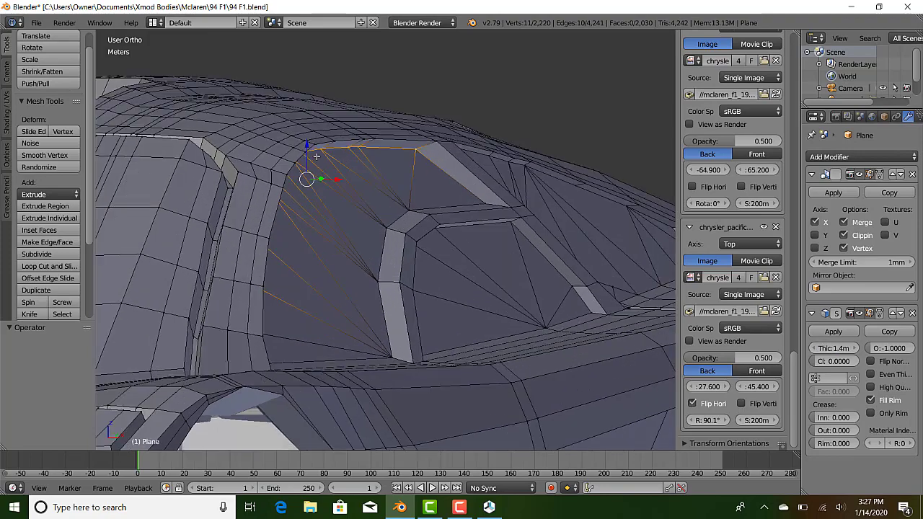
# - Switch to Object Mode and examine the shell around the door, roof and side window frames from both sides of the car
pyautogui.moveTo(307, 146); pyautogui.dragTo(311, 158)
pyautogui.moveTo(312, 160); pyautogui.dragTo(355, 196, button='middle')
pyautogui.moveTo(219, 207); pyautogui.dragTo(223, 208)
pyautogui.press('Tab')
pyautogui.moveTo(325, 241)
pyautogui.mouseDown(button='middle')
pyautogui.moveTo(375, 277)
pyautogui.moveTo(325, 259)
pyautogui.moveTo(229, 261)
pyautogui.moveTo(642, 220)
pyautogui.moveTo(575, 226)
pyautogui.moveTo(463, 200)
pyautogui.moveTo(648, 199)
pyautogui.moveTo(385, 313)
pyautogui.moveTo(546, 274)
pyautogui.moveTo(532, 285)
pyautogui.moveTo(464, 256)
pyautogui.moveTo(450, 281)
pyautogui.mouseUp(button='middle')
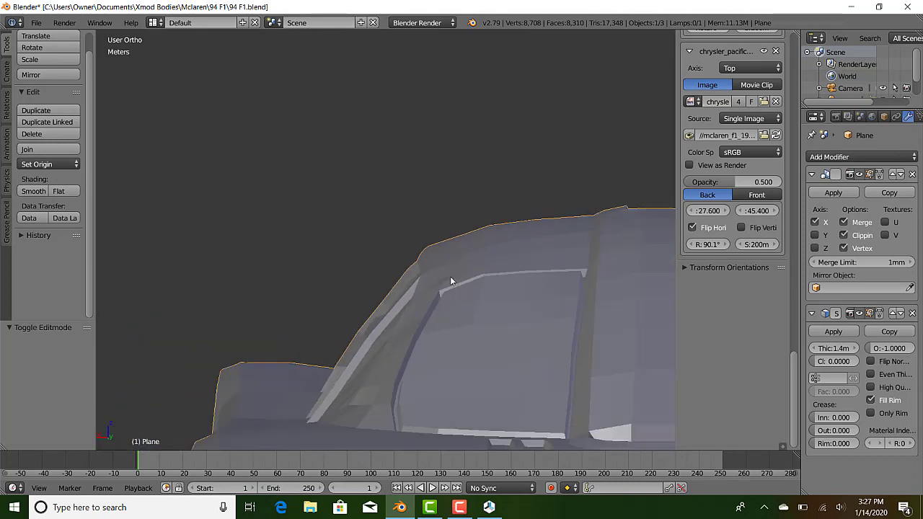
pyautogui.moveTo(423, 168); pyautogui.dragTo(582, 221, button='middle')
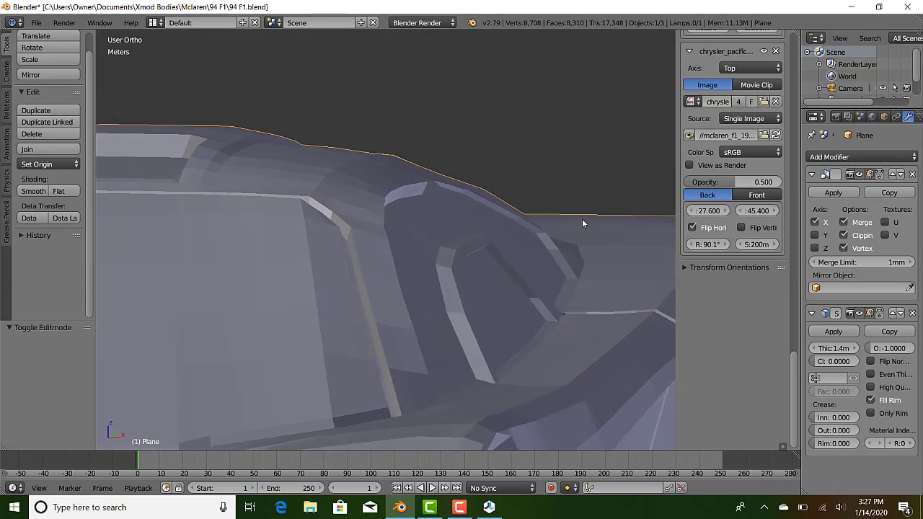
pyautogui.moveTo(478, 247); pyautogui.dragTo(363, 213, button='middle')
pyautogui.scroll(-8, 472, 243)
pyautogui.scroll(5, 448, 291)
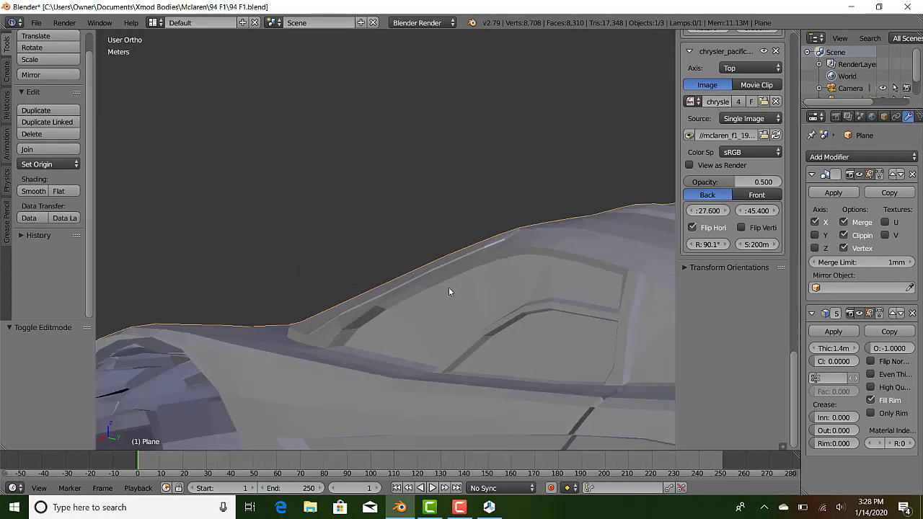
pyautogui.keyDown('shift'); pyautogui.moveTo(551, 343); pyautogui.dragTo(372, 243, button='middle'); pyautogui.keyUp('shift')
pyautogui.scroll(5, 389, 173)
pyautogui.scroll(1, 393, 119)
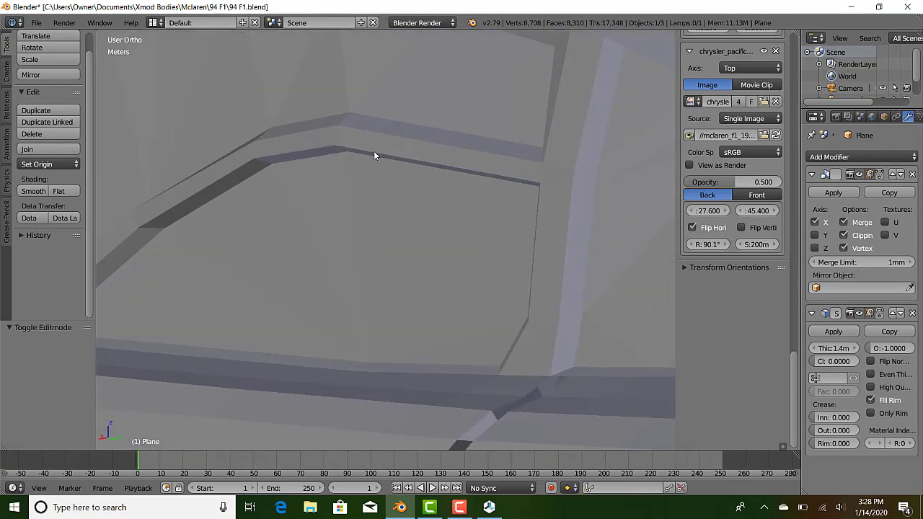
# - Examine the whole solidified car body from the front, including the windshield, hood and side window frames
pyautogui.scroll(-4, 361, 133)
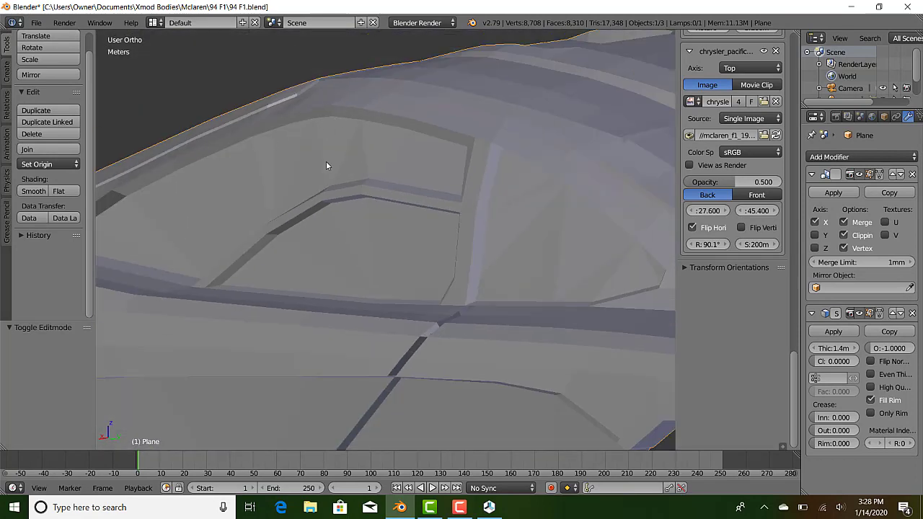
pyautogui.scroll(-5, 321, 183)
pyautogui.moveTo(319, 207); pyautogui.dragTo(416, 186, button='middle')
pyautogui.scroll(2, 266, 223)
pyautogui.scroll(-2, 416, 186)
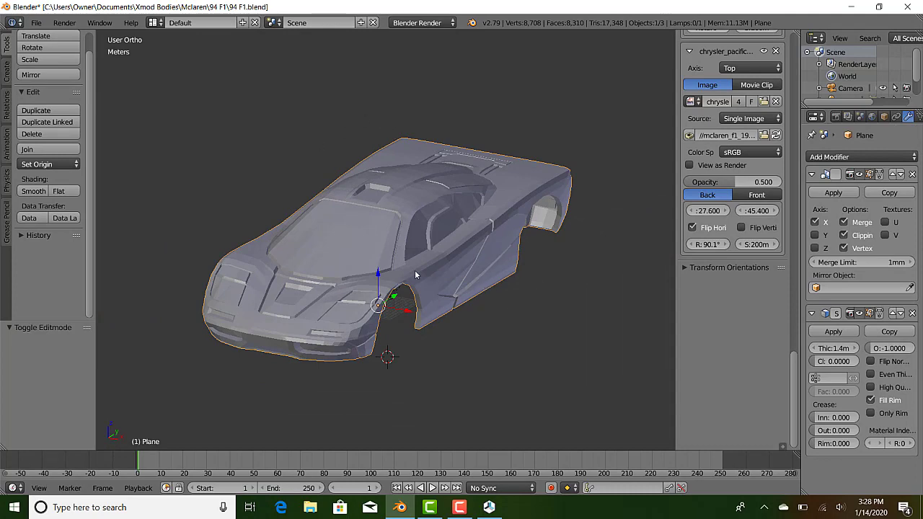
pyautogui.scroll(6, 415, 272)
pyautogui.scroll(-5, 474, 343)
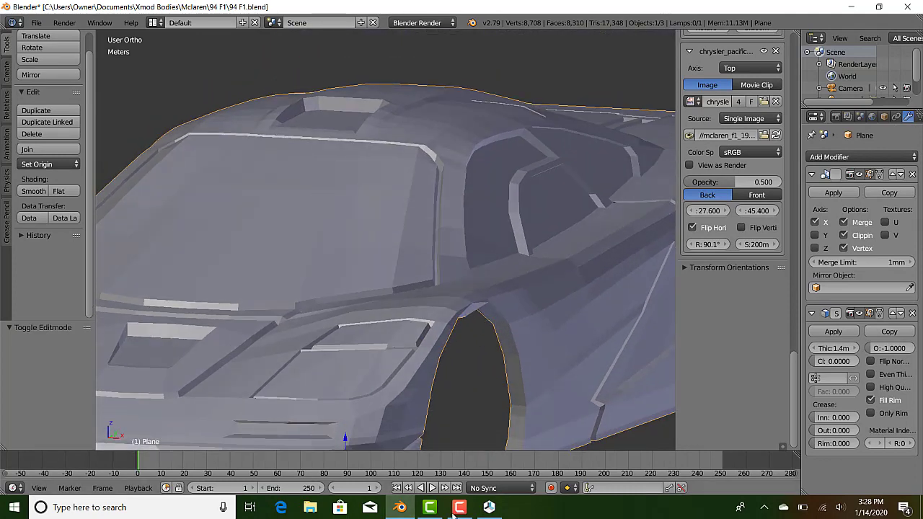
# - Switch to Repetier-Host and examine the sliced 94 F1 TEST print preview around the front bumper and hood
pyautogui.click(489, 507)
pyautogui.moveTo(227, 352); pyautogui.dragTo(401, 319)
pyautogui.scroll(-6, 408, 329)
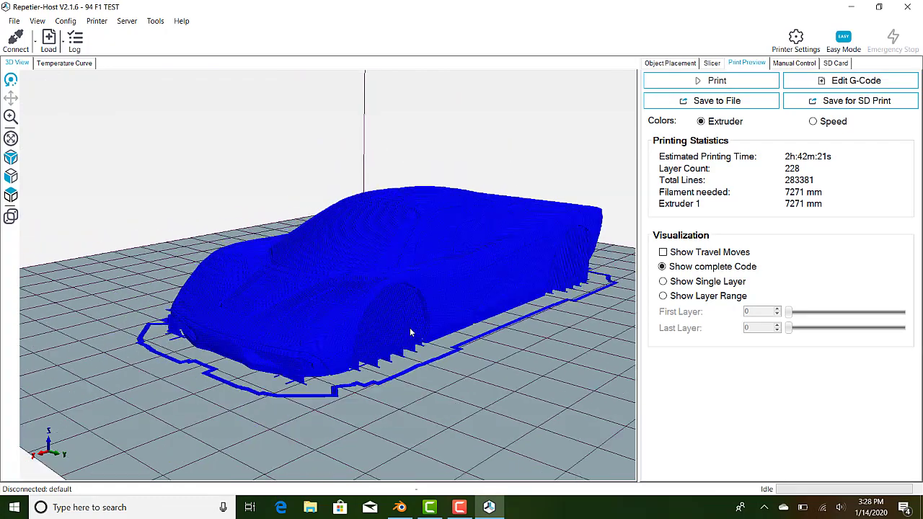
pyautogui.moveTo(497, 338); pyautogui.dragTo(482, 367)
pyautogui.scroll(2, 344, 331)
pyautogui.scroll(4, 342, 327)
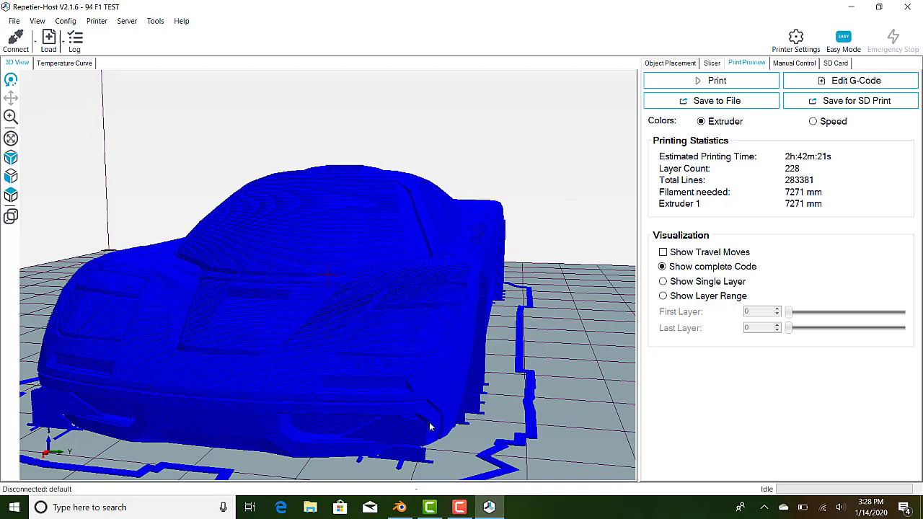
pyautogui.moveTo(490, 420); pyautogui.dragTo(452, 424)
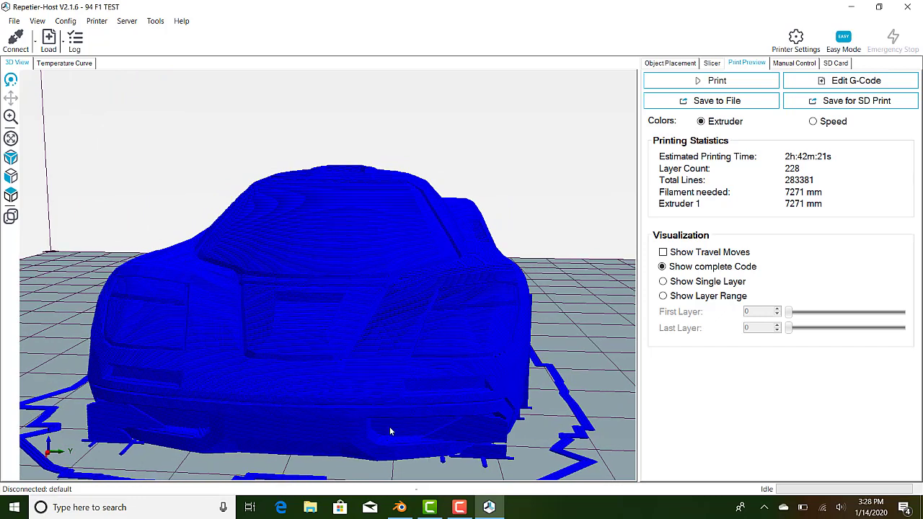
pyautogui.moveTo(389, 432); pyautogui.dragTo(384, 417)
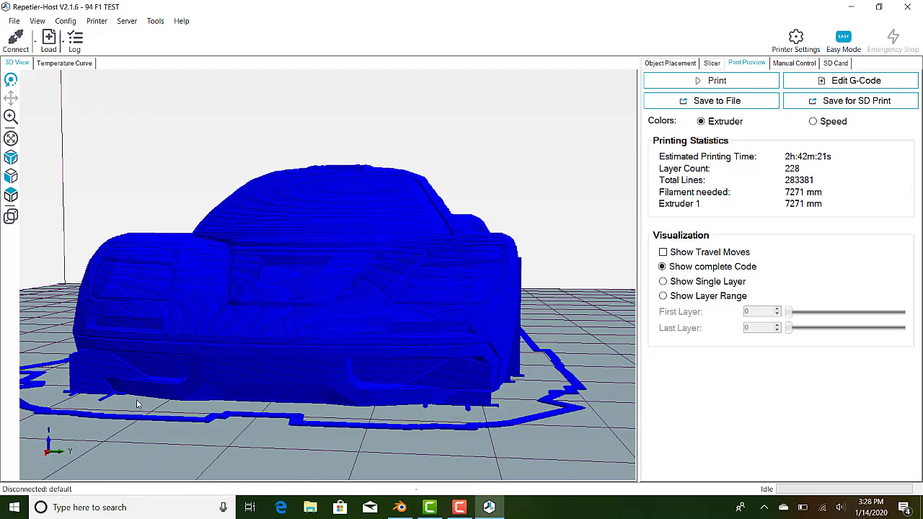
# - Inspect the side of the sliced car body and the support structures inside the wheel arches
pyautogui.moveTo(137, 404); pyautogui.dragTo(171, 404)
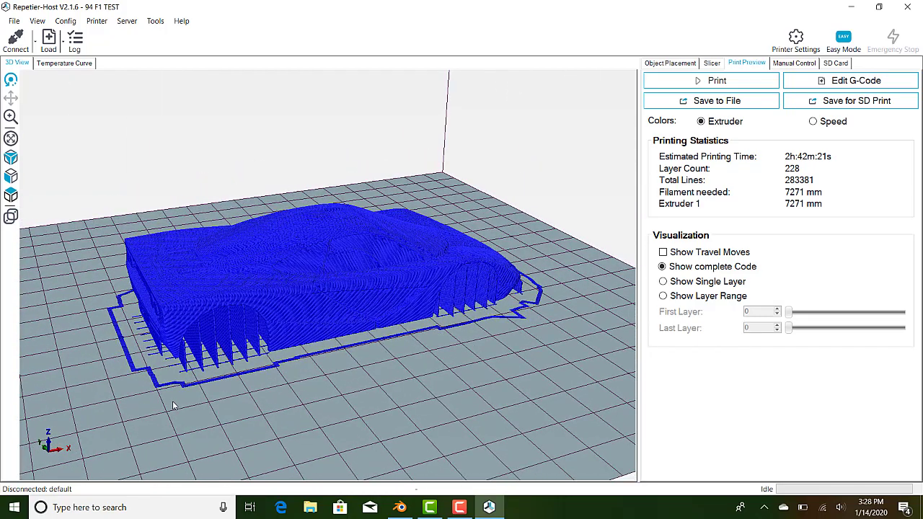
pyautogui.scroll(6, 204, 388)
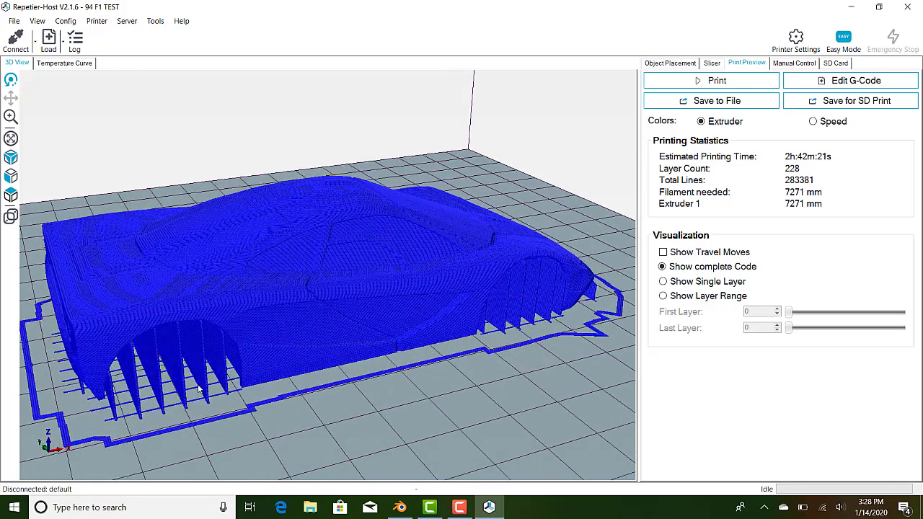
pyautogui.moveTo(327, 455); pyautogui.dragTo(285, 457)
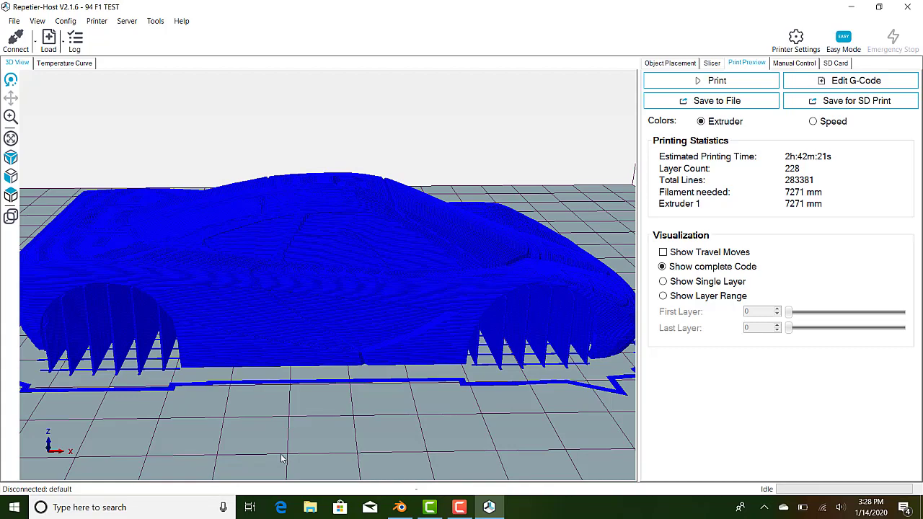
pyautogui.moveTo(544, 402); pyautogui.dragTo(423, 445)
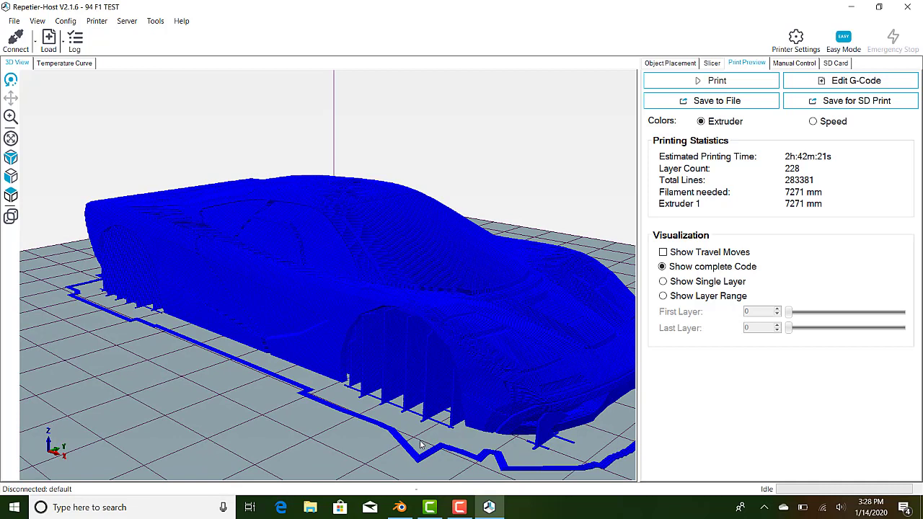